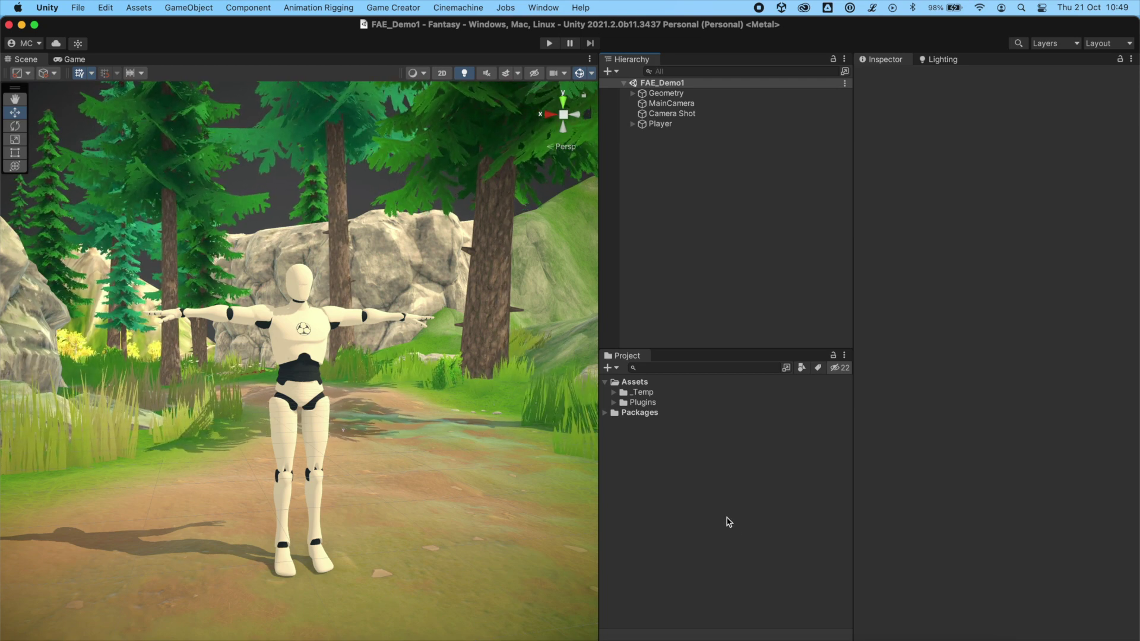
- Create a new Global Name Variables asset and start naming it 'My Gl'
right_click(673, 482)
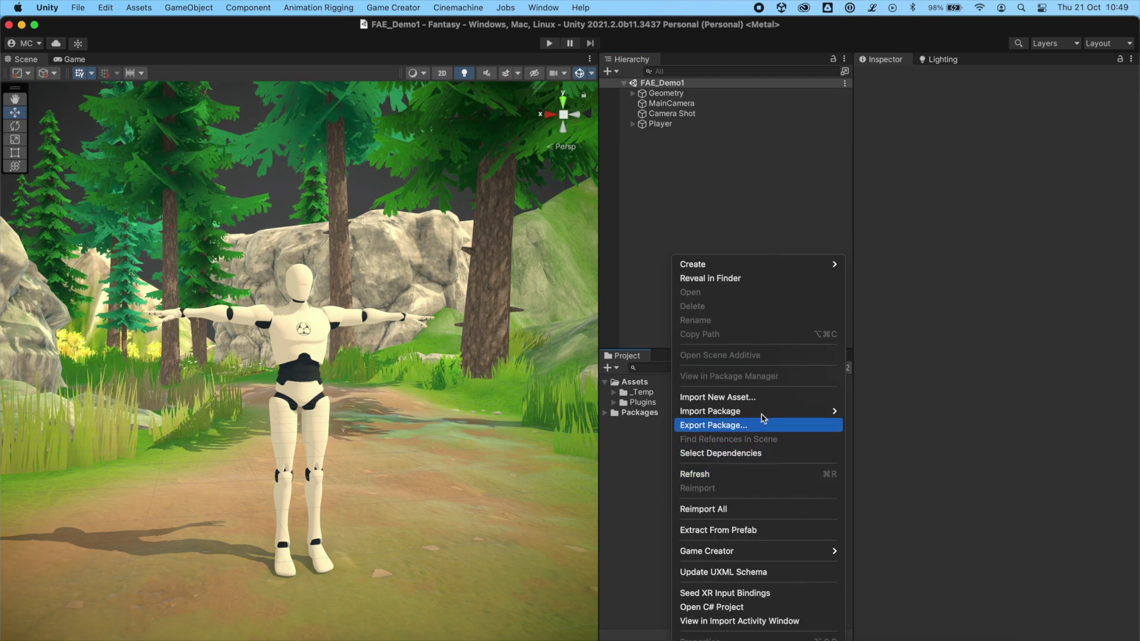
mouse_move(768, 271)
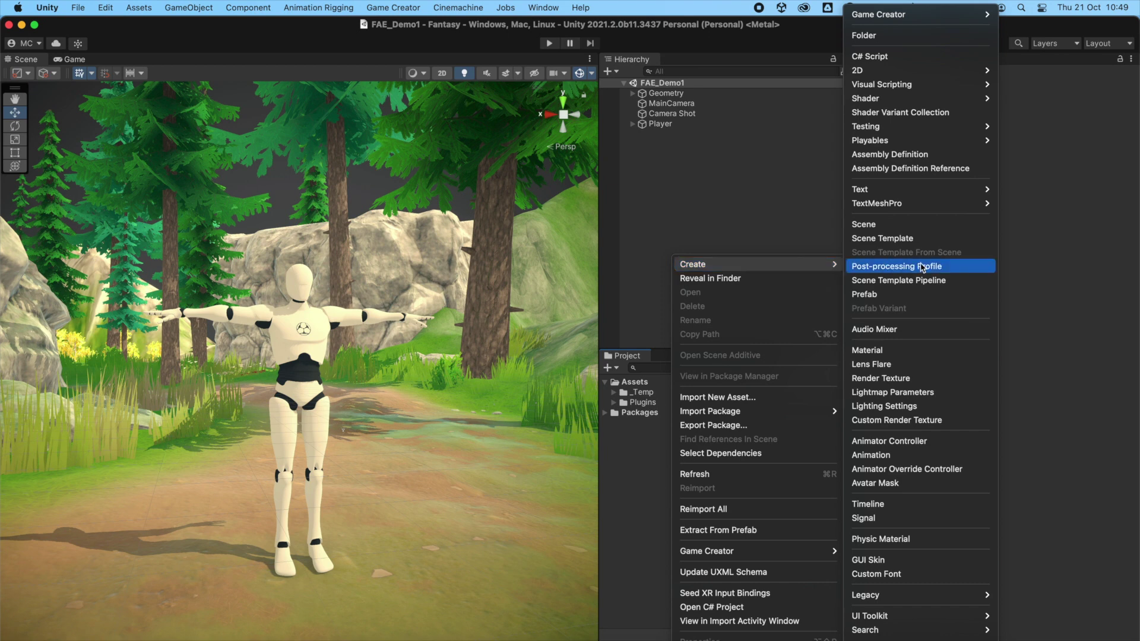
mouse_move(952, 19)
mouse_move(1023, 15)
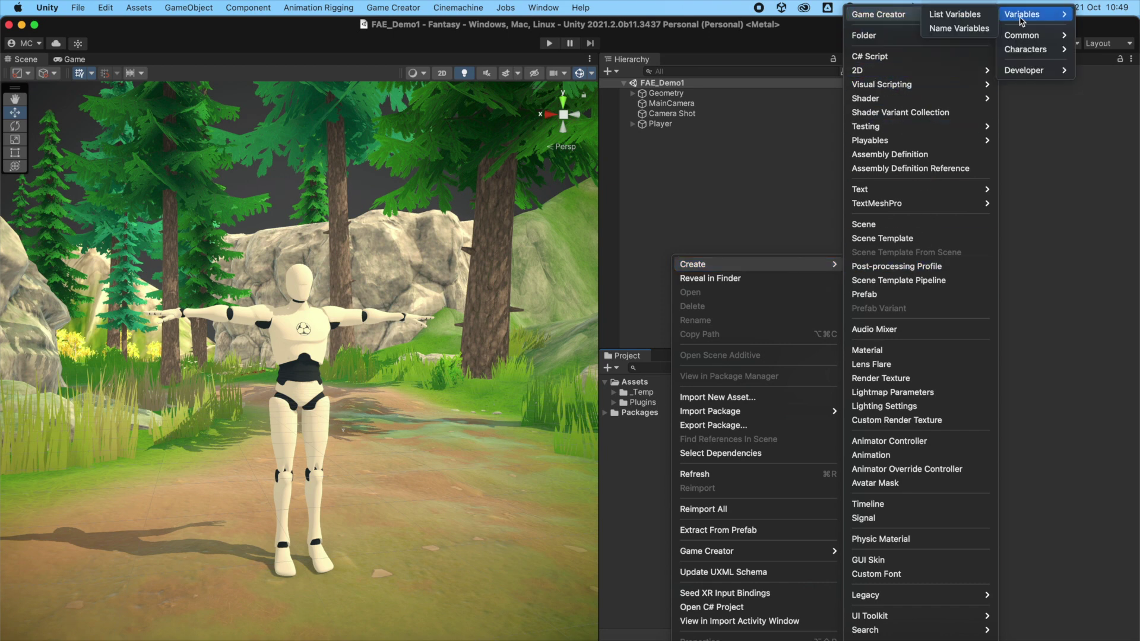
left_click(967, 31)
type("My Gl")
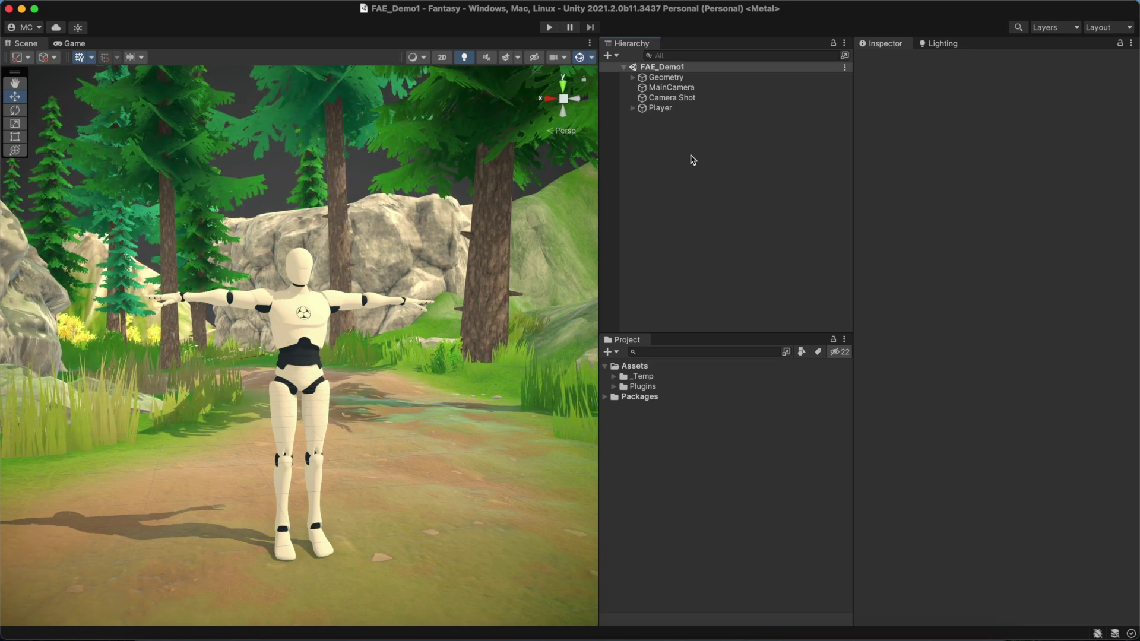
- Add a Game Creator Local Name Variables component to the Player
left_click(673, 112)
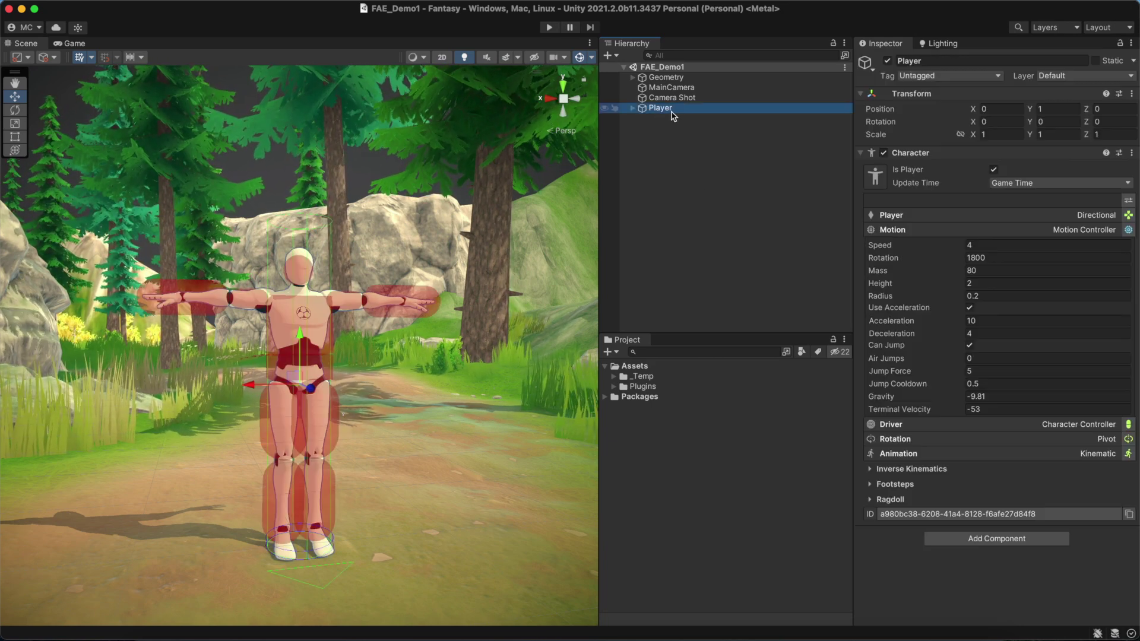
left_click(858, 154)
left_click(941, 178)
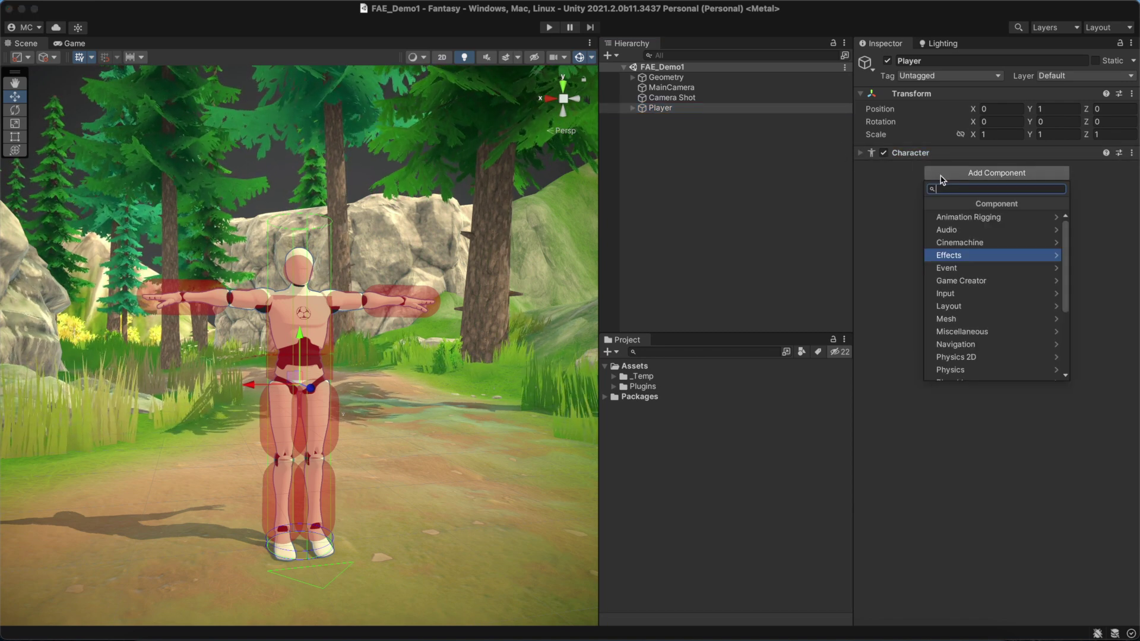
left_click(959, 280)
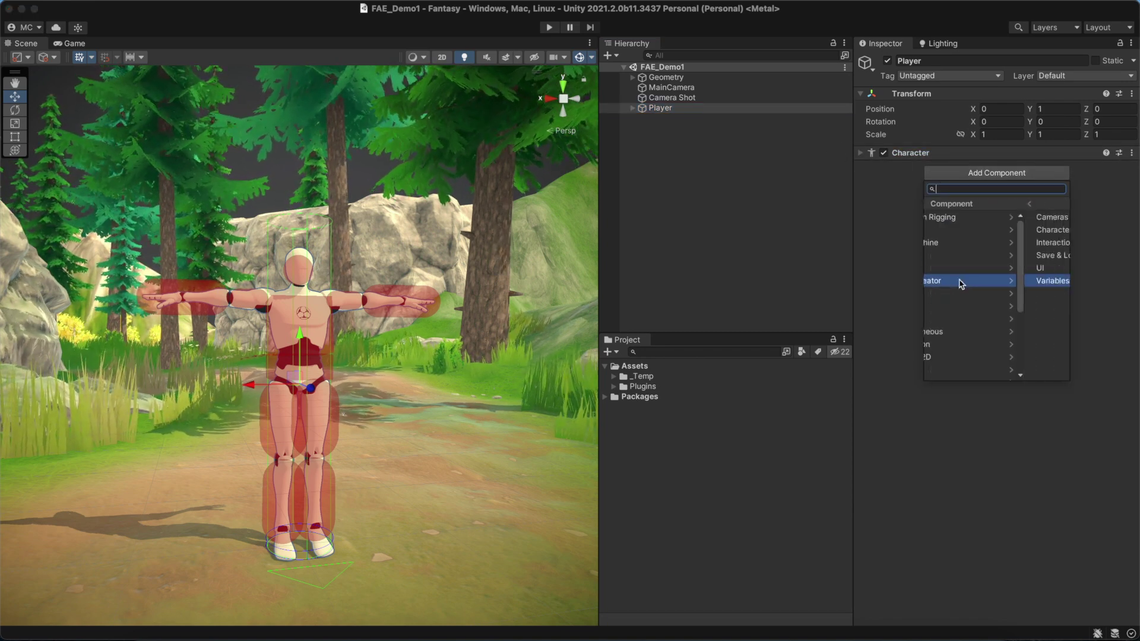
left_click(962, 283)
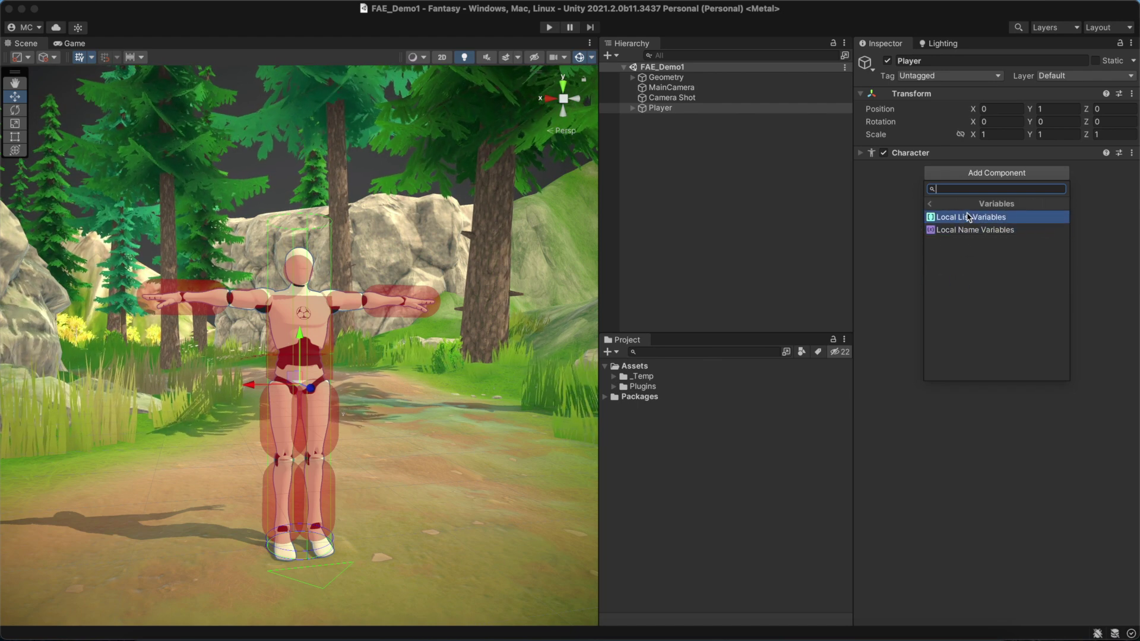
left_click(970, 232)
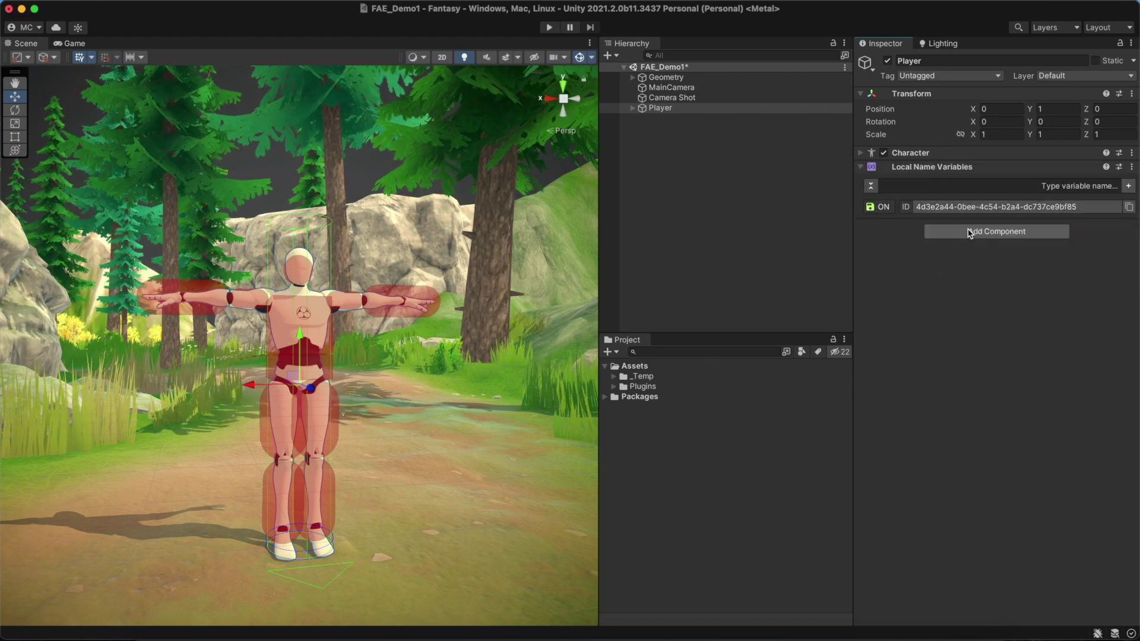
- Add a Number variable named 'health' and begin entering its value of 100
left_click(986, 186)
type("health")
key("Return")
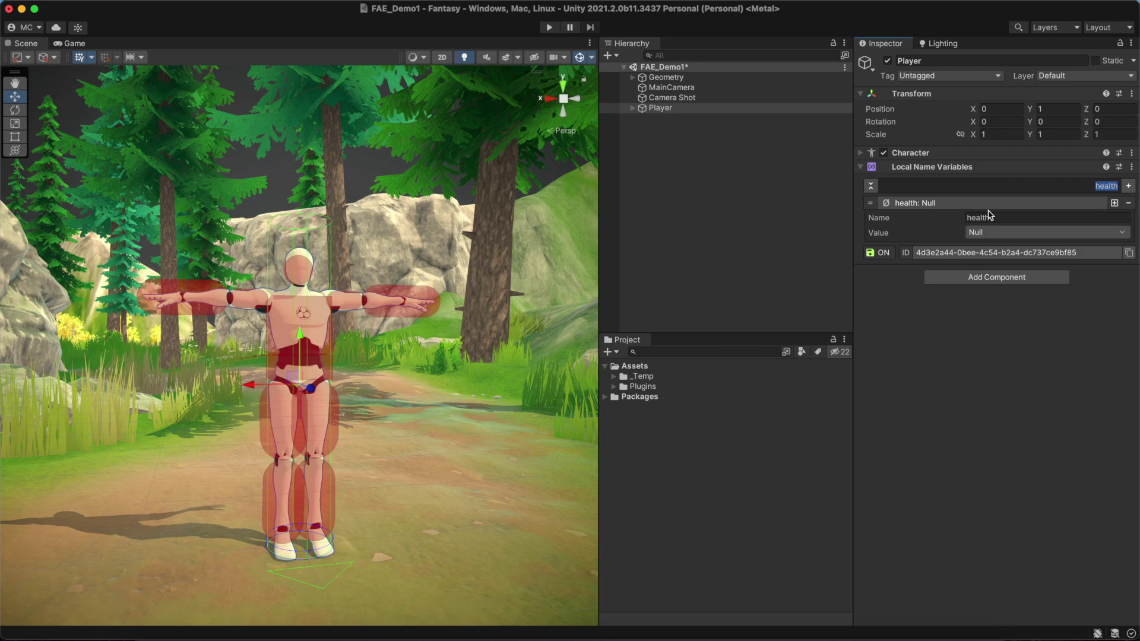
left_click(989, 232)
left_click(993, 345)
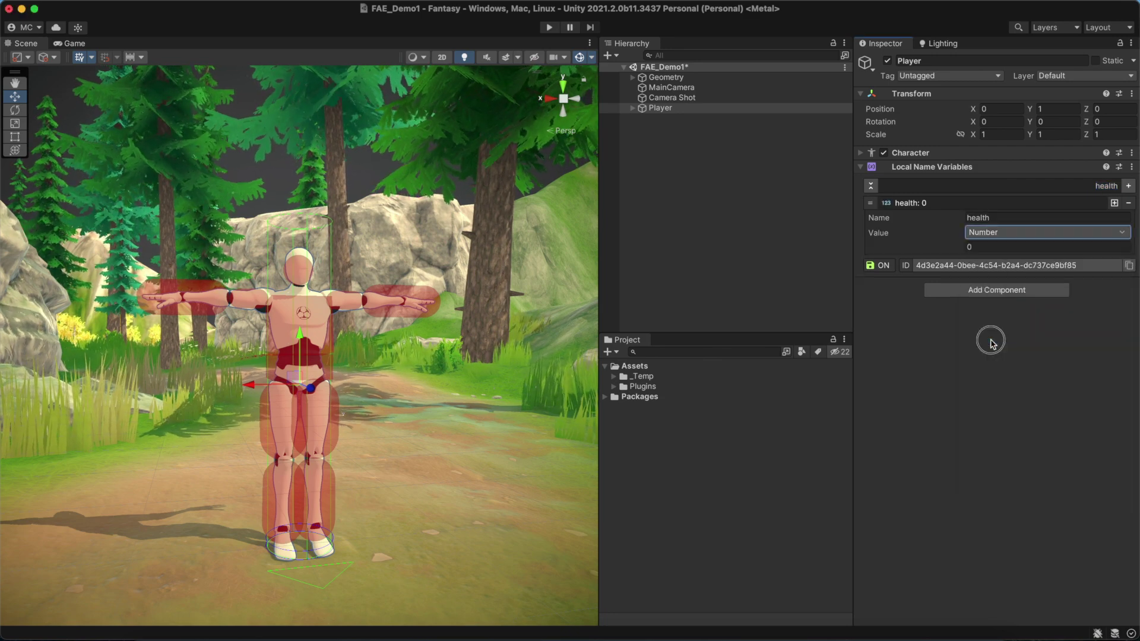
left_click(994, 247)
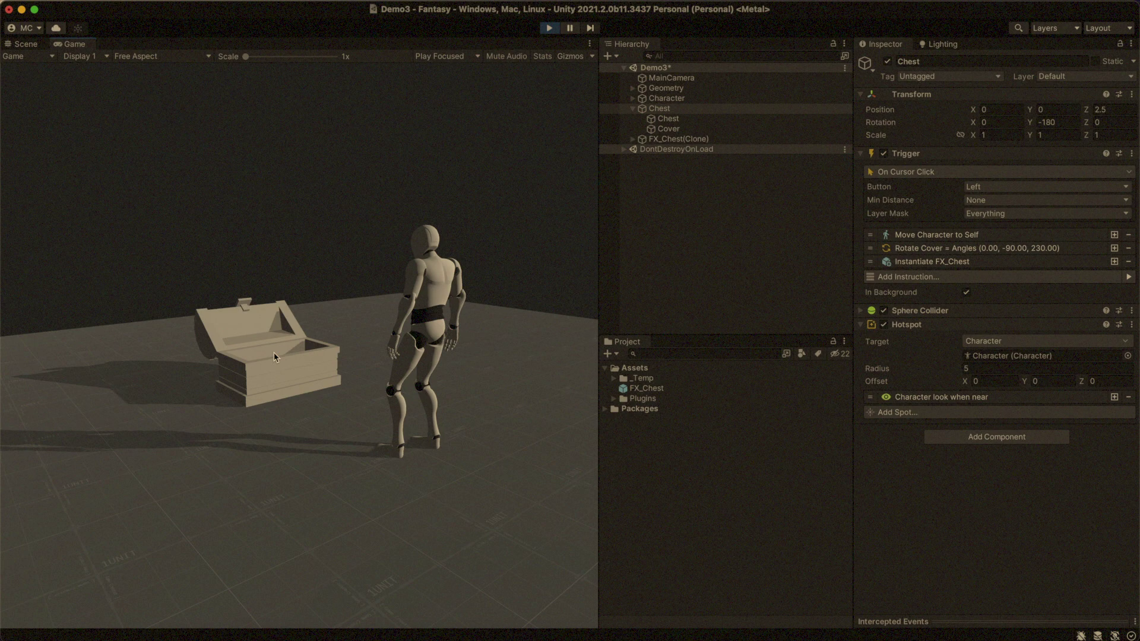
- Click the chest ten times in the Game view, spawning another FX_Chest burst each time
left_click(274, 354)
left_click(274, 354)
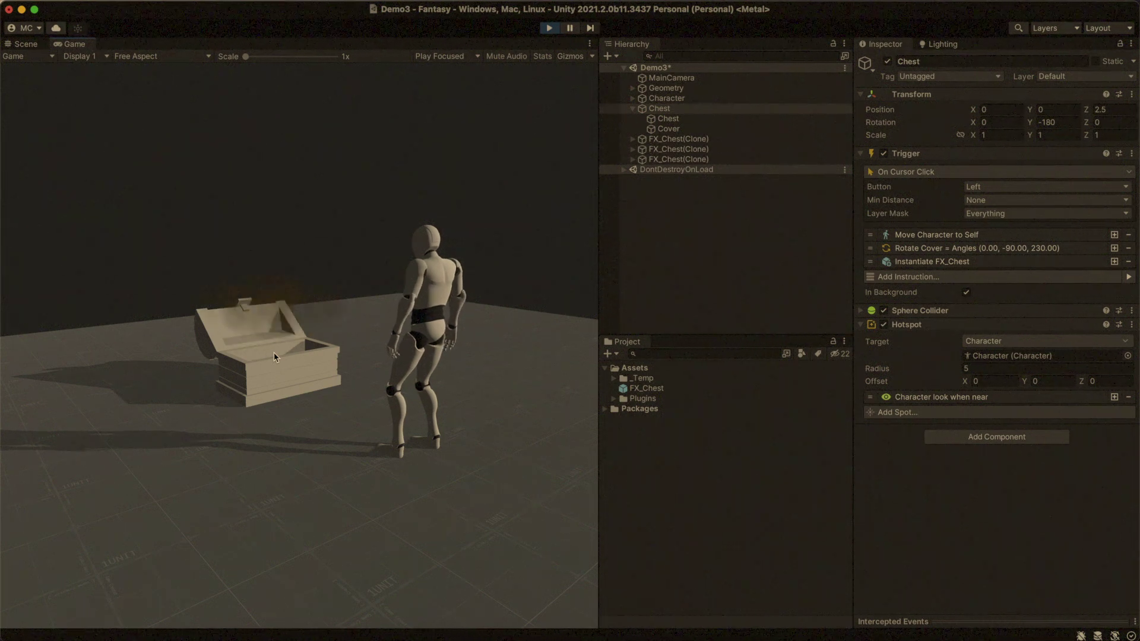
left_click(273, 353)
left_click(273, 353)
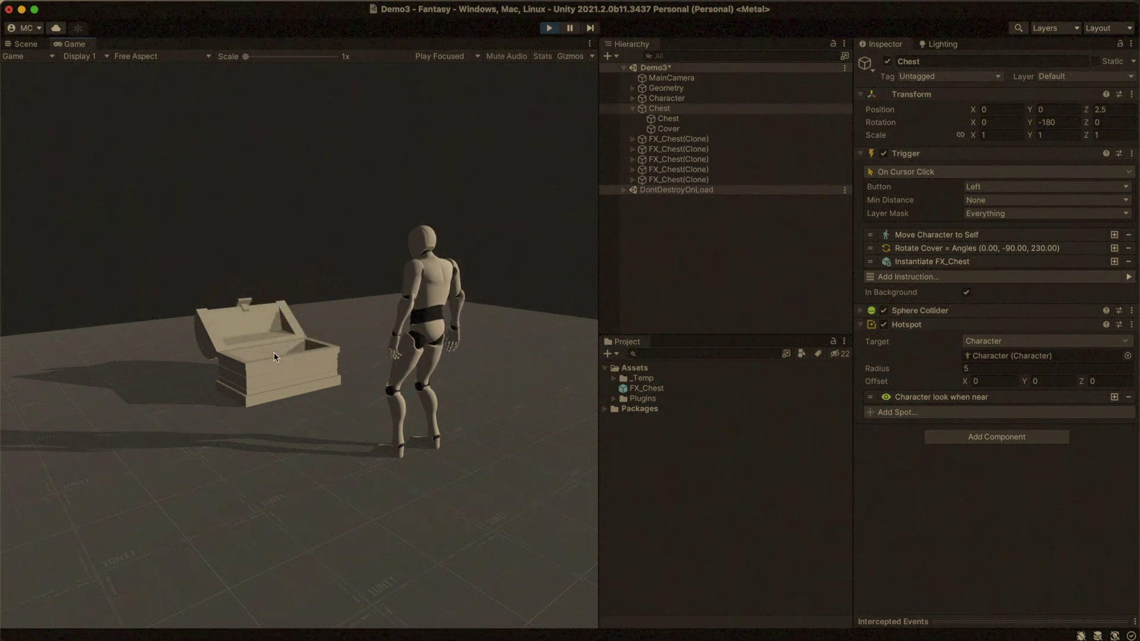
left_click(273, 353)
left_click(273, 353)
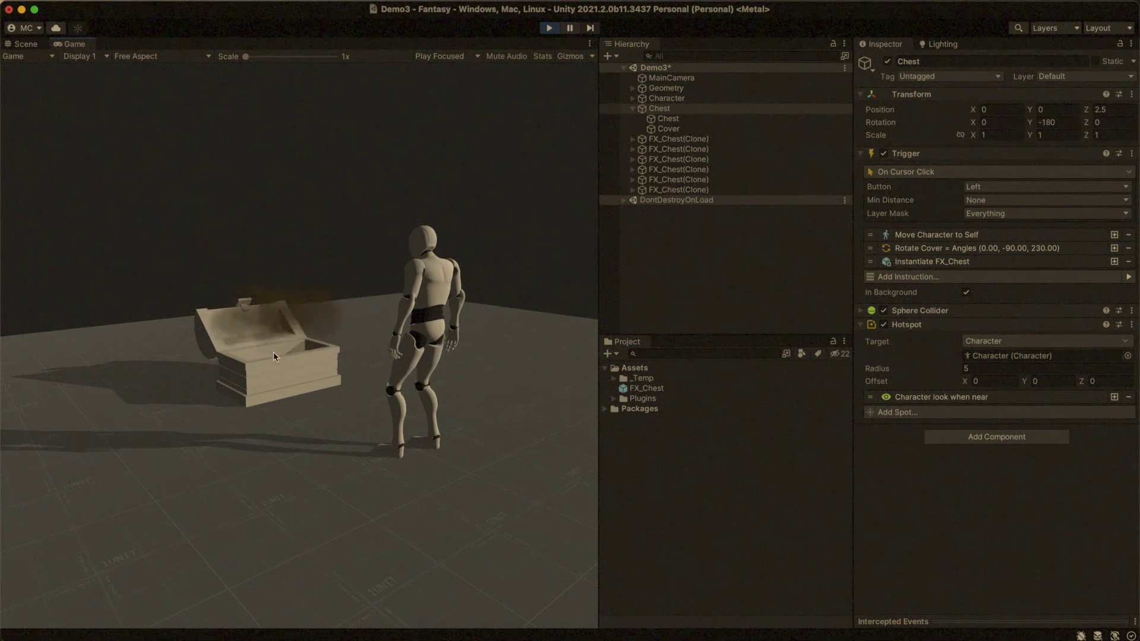
left_click(273, 354)
left_click(273, 354)
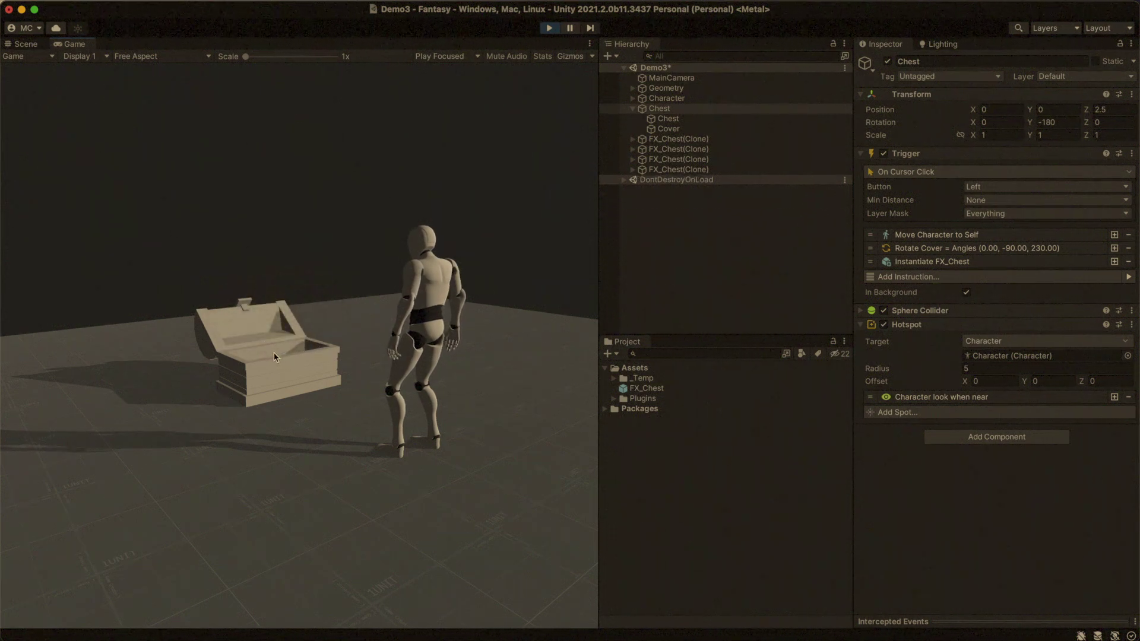
left_click(274, 354)
left_click(273, 353)
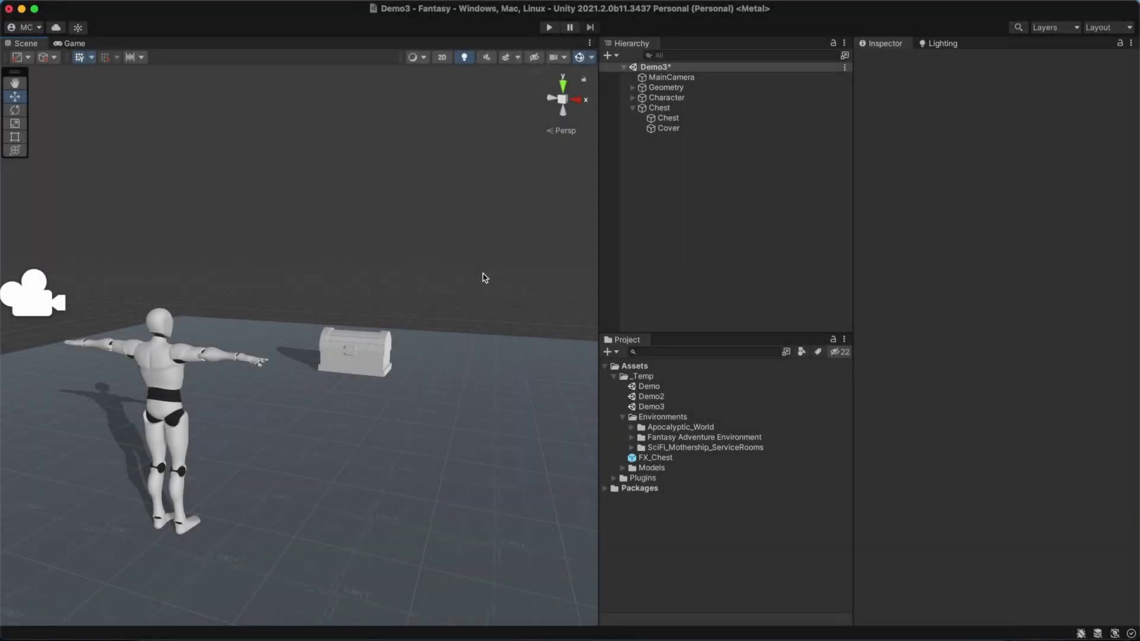
- Select and frame the Chest, then add a Local Name Variables component to it
left_click(653, 109)
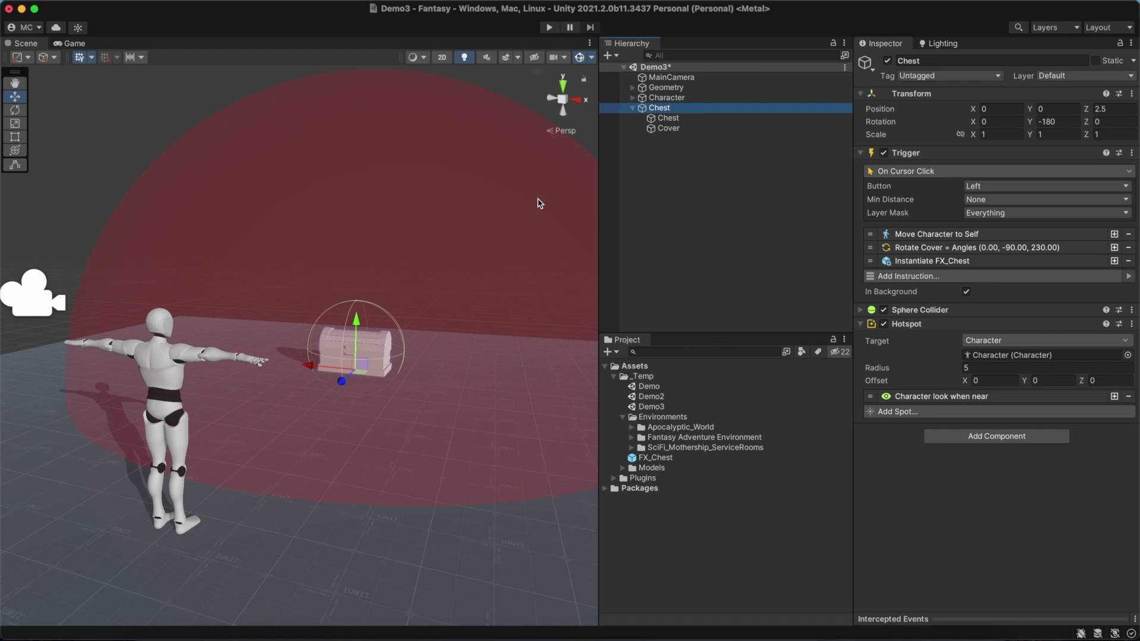
key("f")
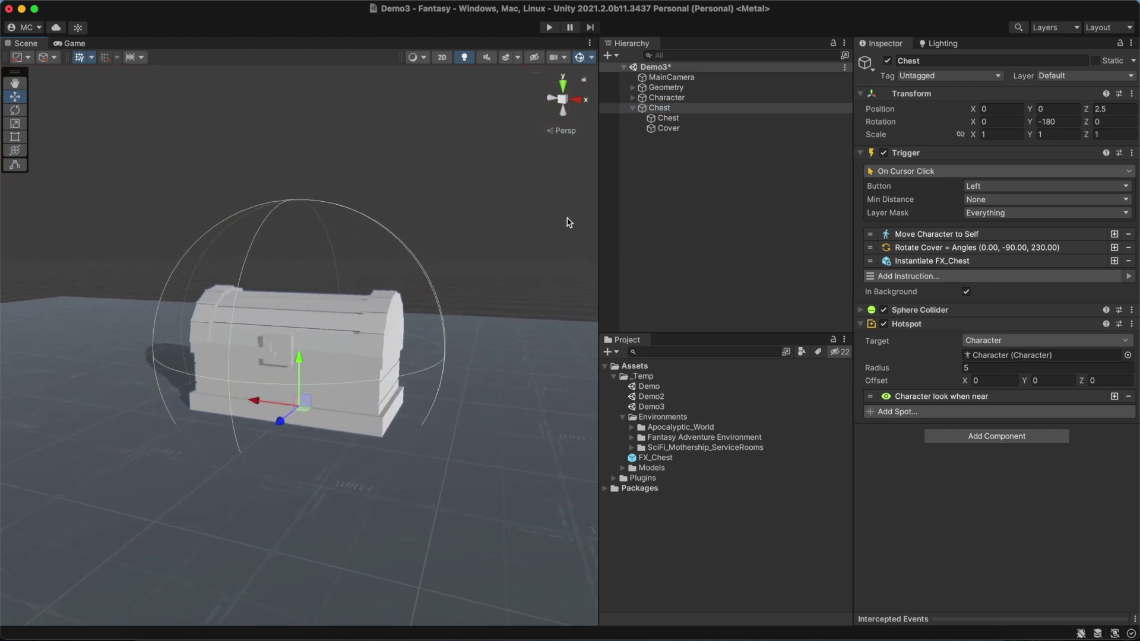
left_click(979, 436)
type("local var")
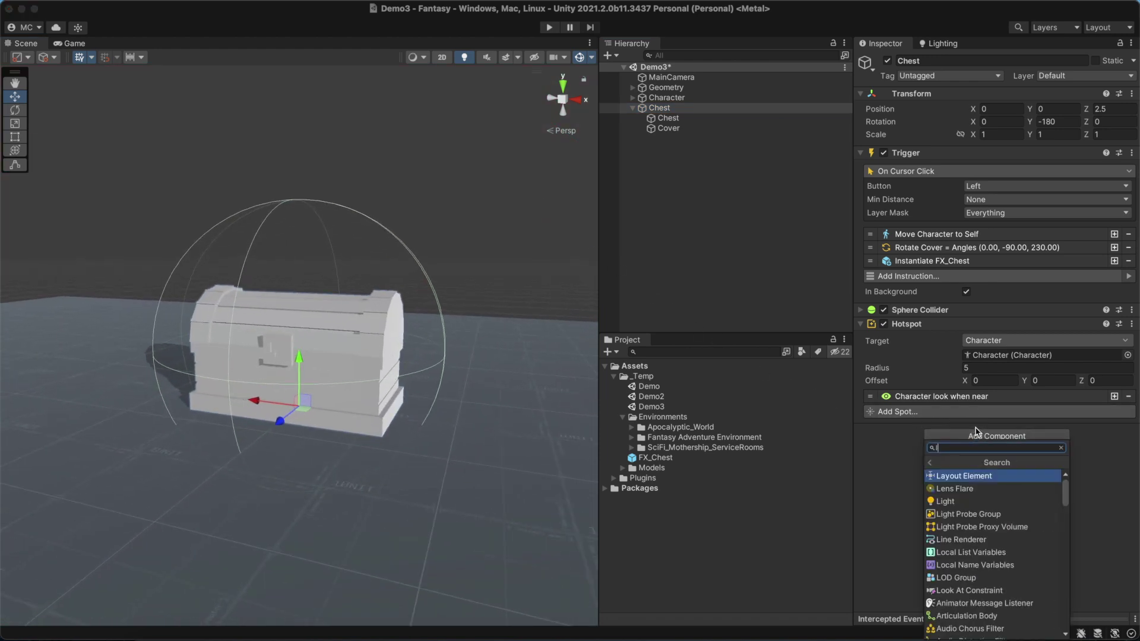
left_click(985, 489)
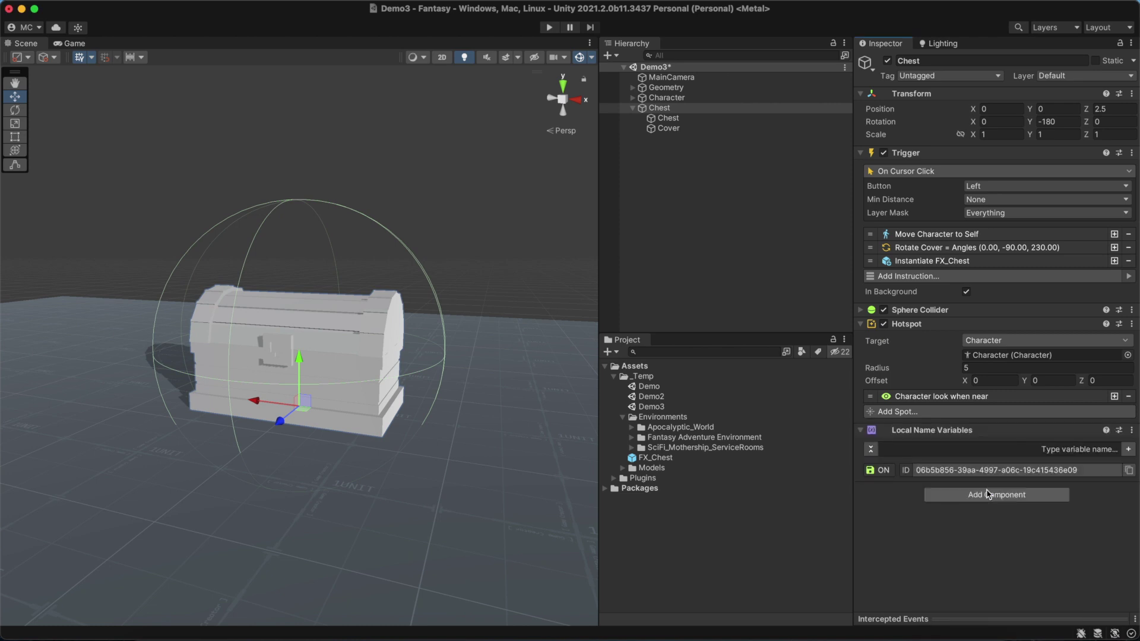
- Add the variable 'is-chest-open' and open its value type list to choose Boolean
left_click(987, 447)
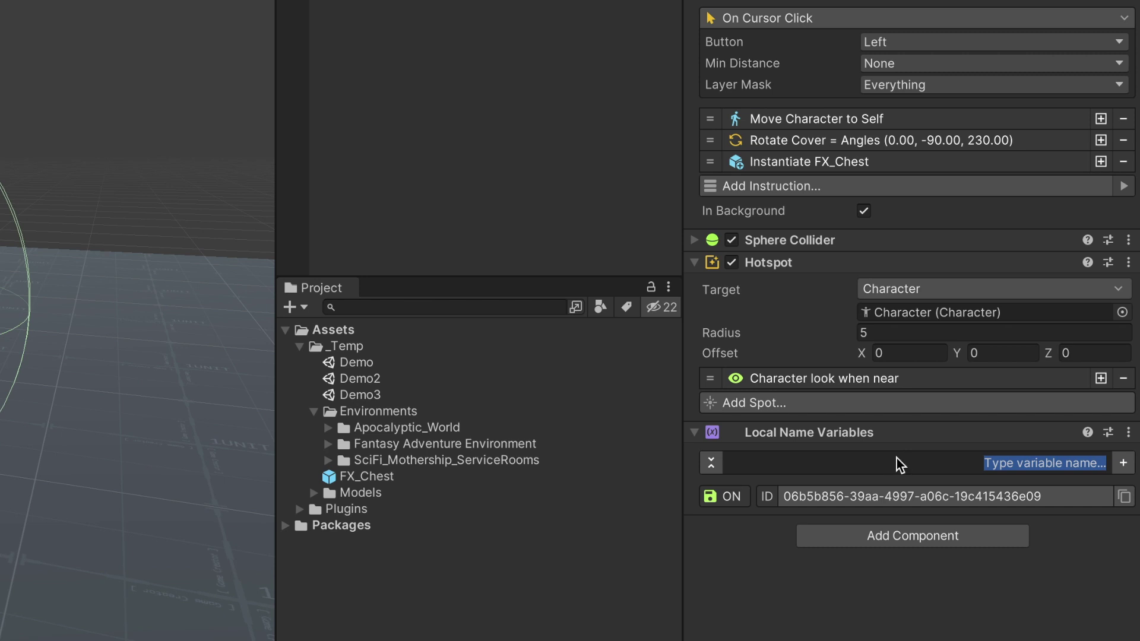
type("is-chest-open")
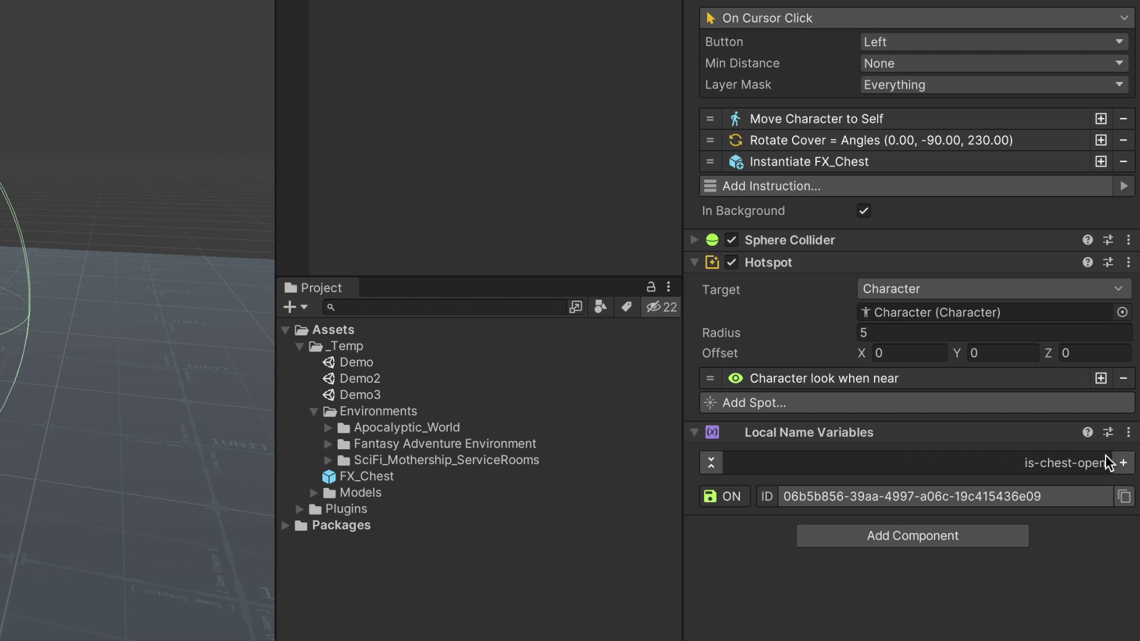
left_click(1124, 463)
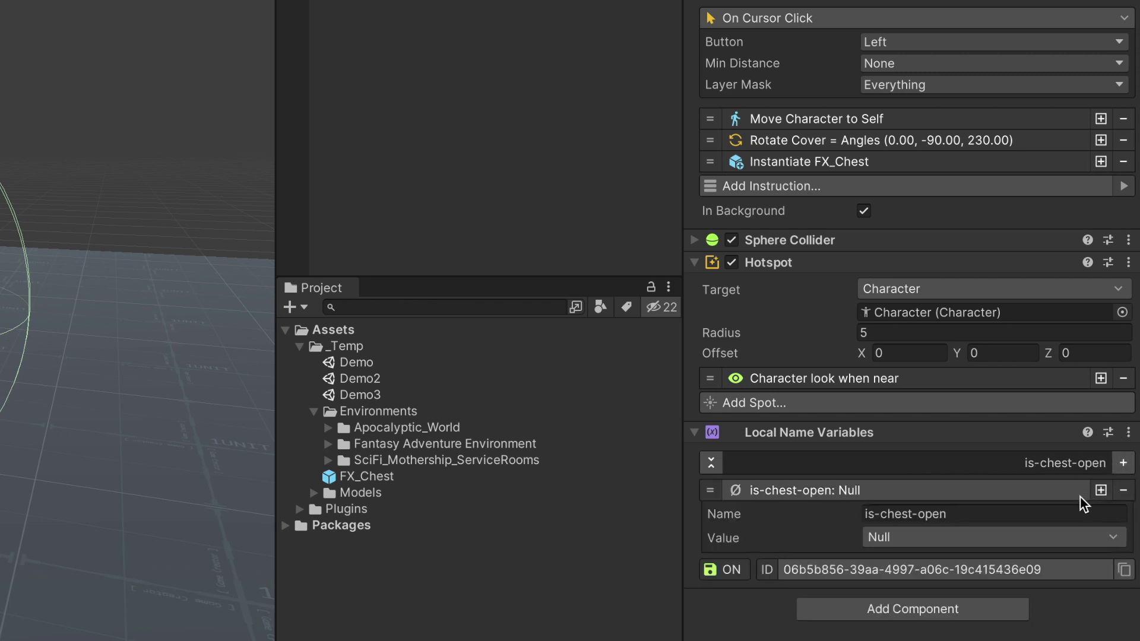
left_click(1034, 538)
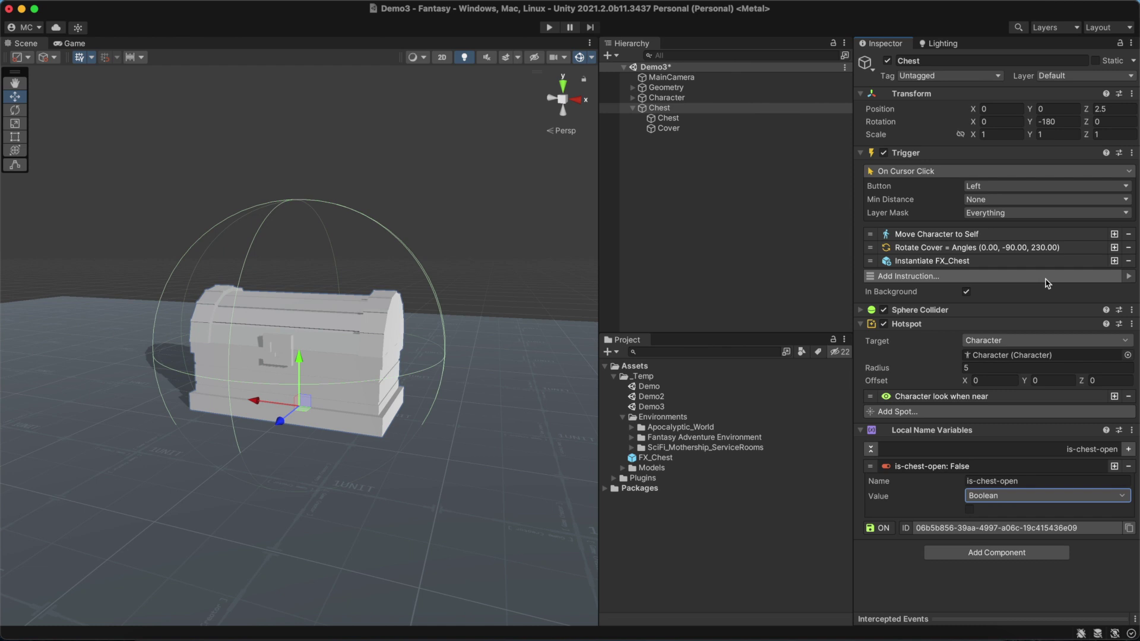
- Add a Set Bool instruction to the trigger targeting a Local Name Variable
left_click(1046, 277)
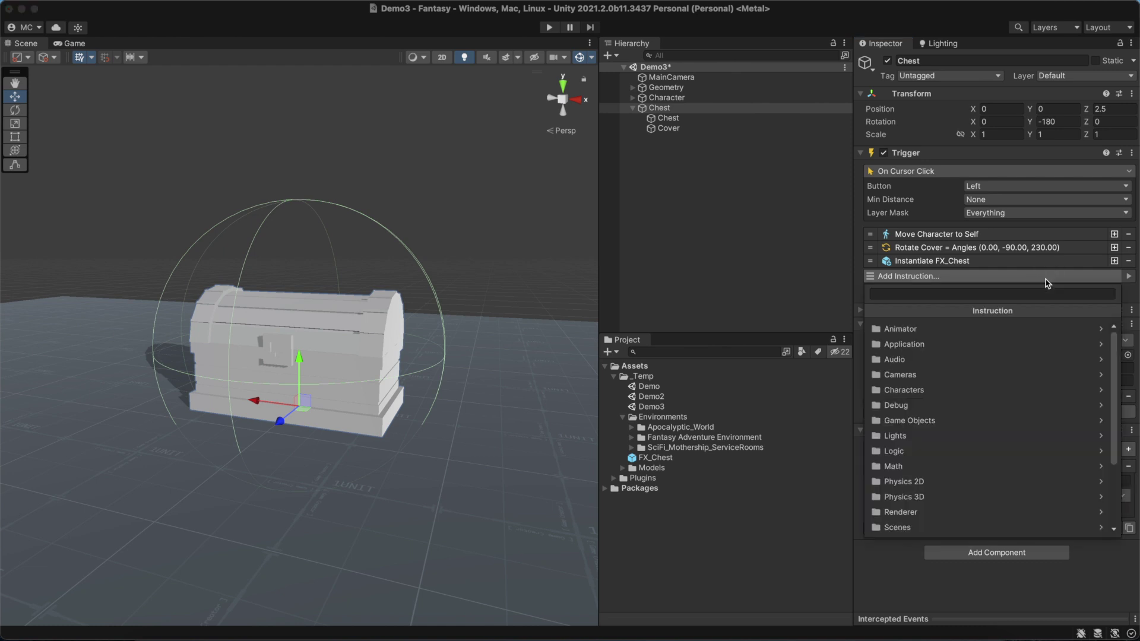
type("set boolean")
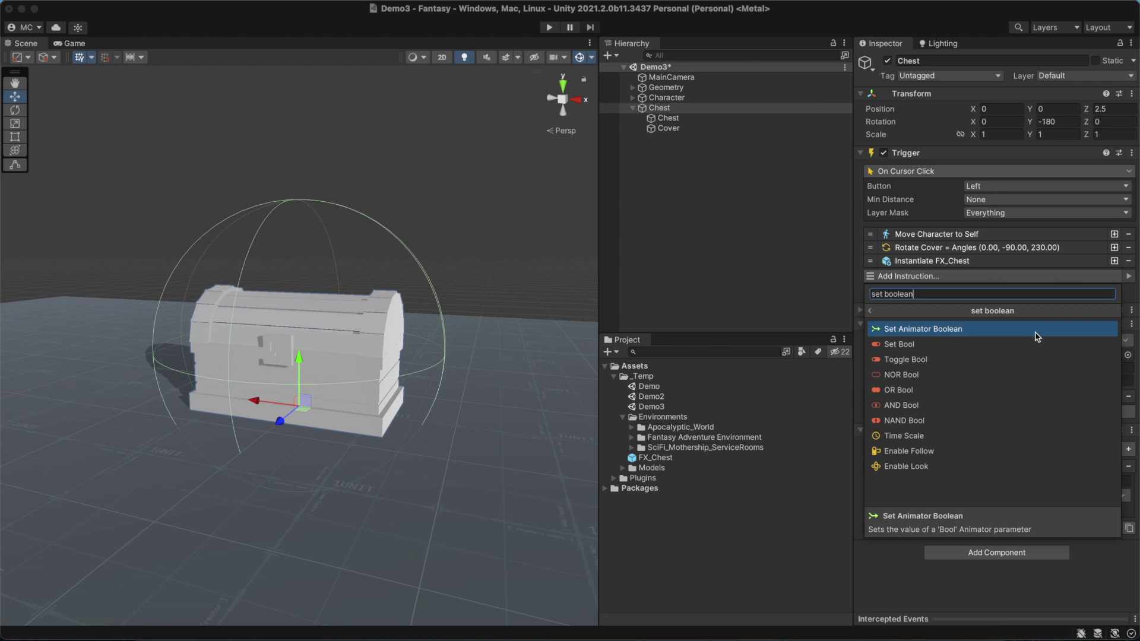
left_click(1035, 346)
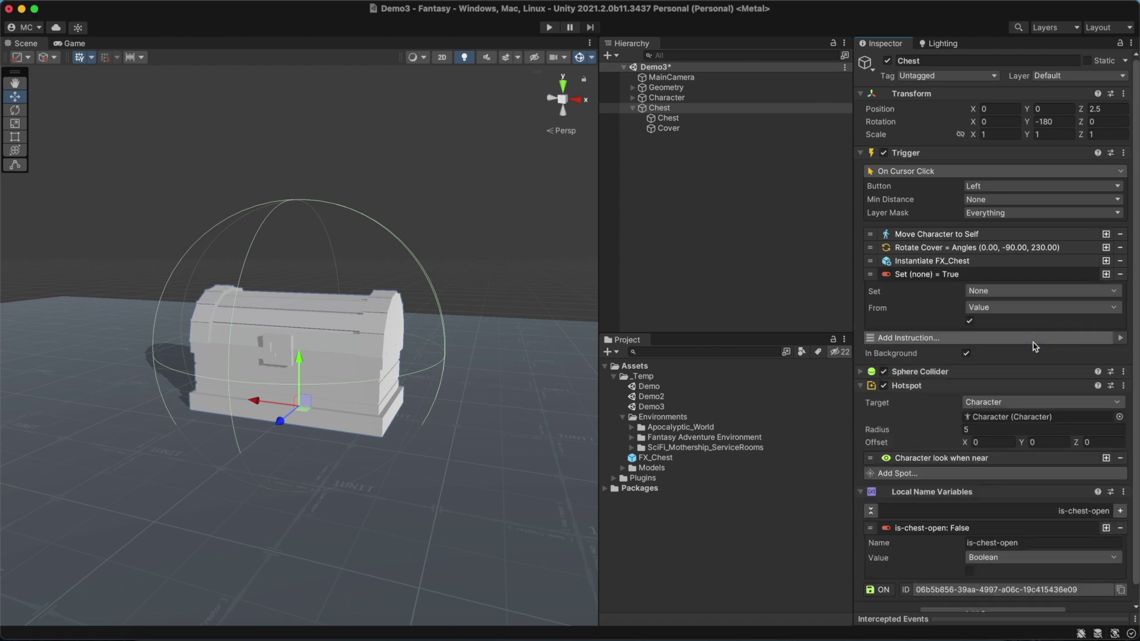
left_click(1034, 291)
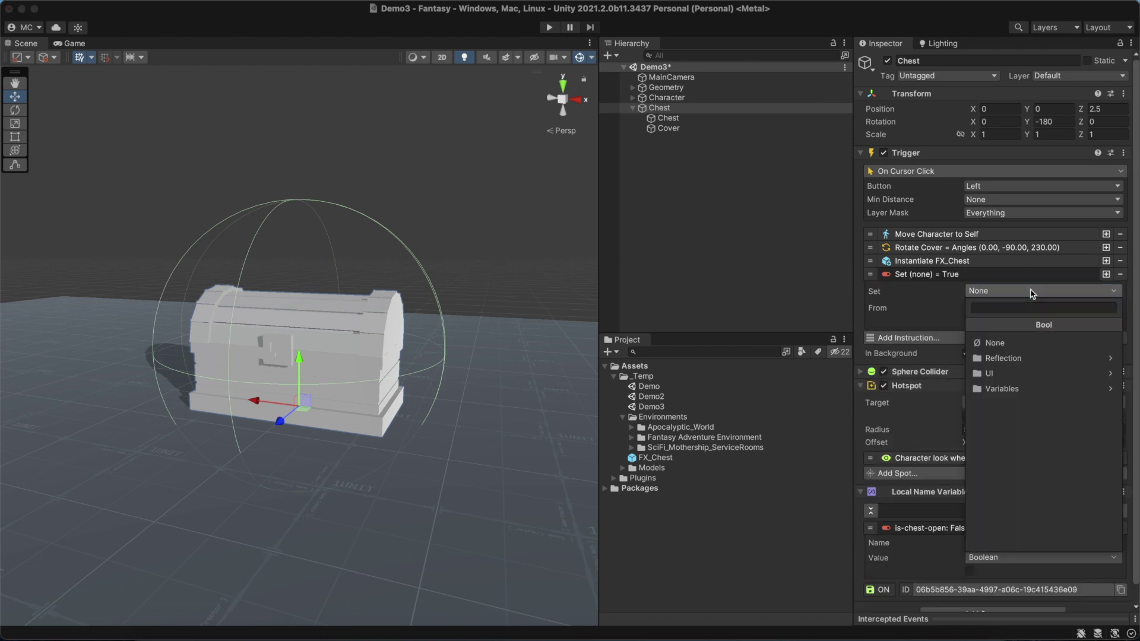
left_click(1009, 388)
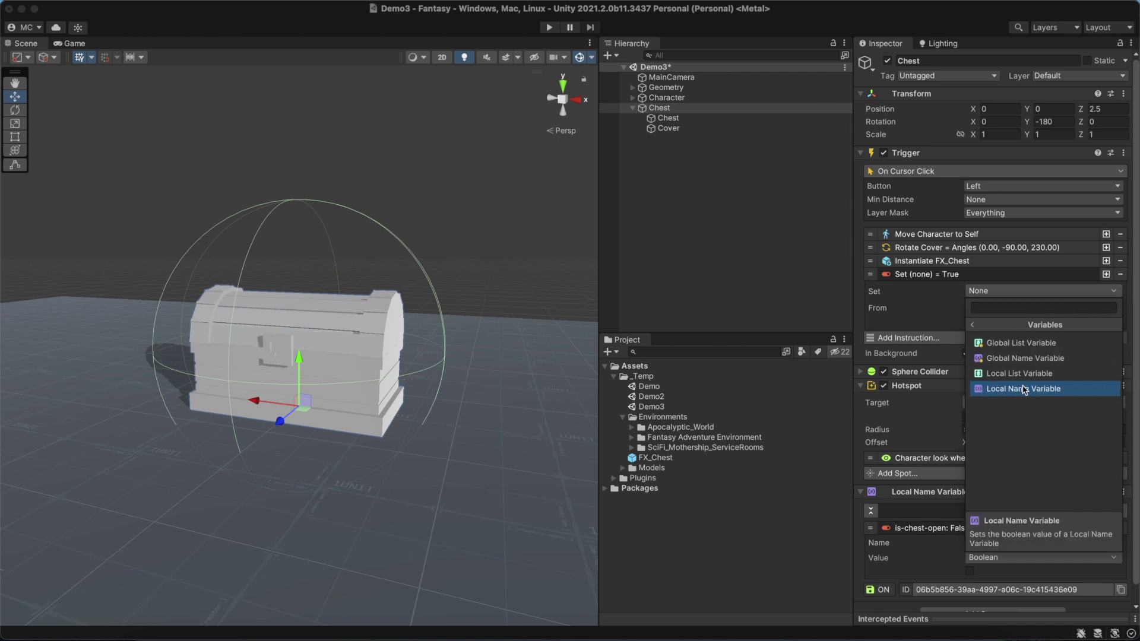
left_click(1024, 389)
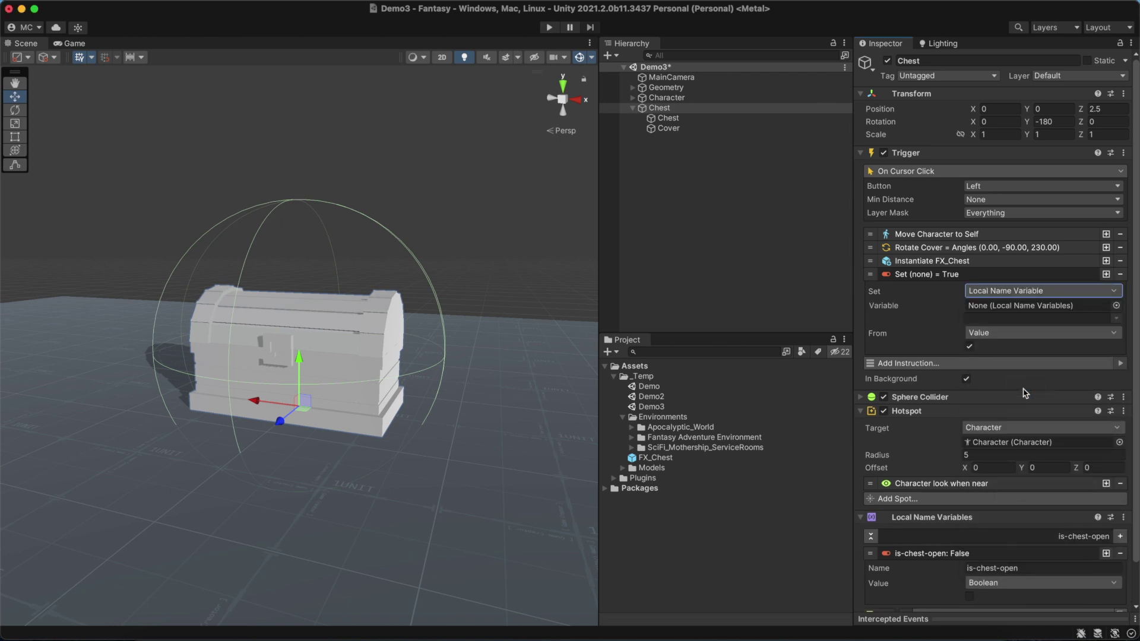
- Assign the Chest's Local Name Variables, choose is-chest-open, and start Play mode
left_click(952, 518)
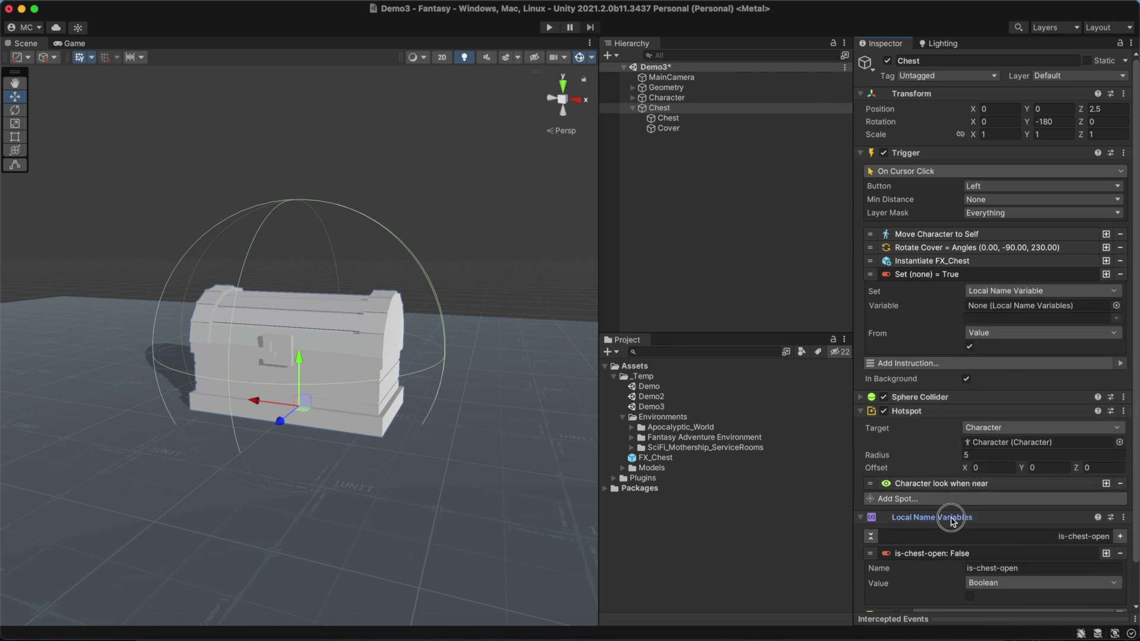
left_click_drag(952, 518, 1008, 313)
left_click(916, 275)
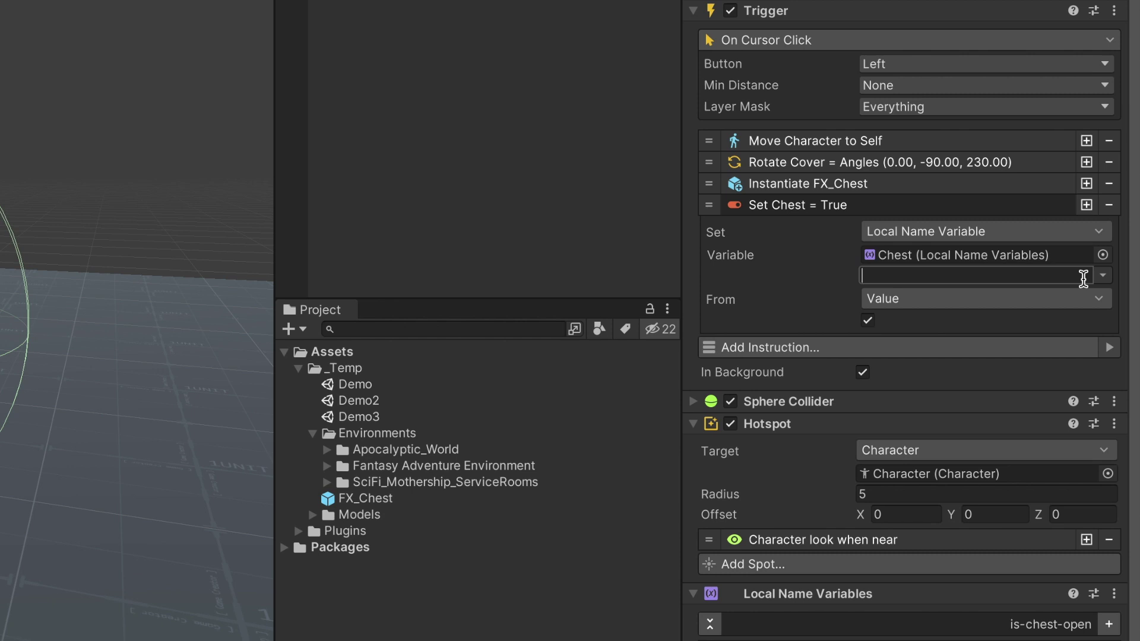
left_click(1105, 276)
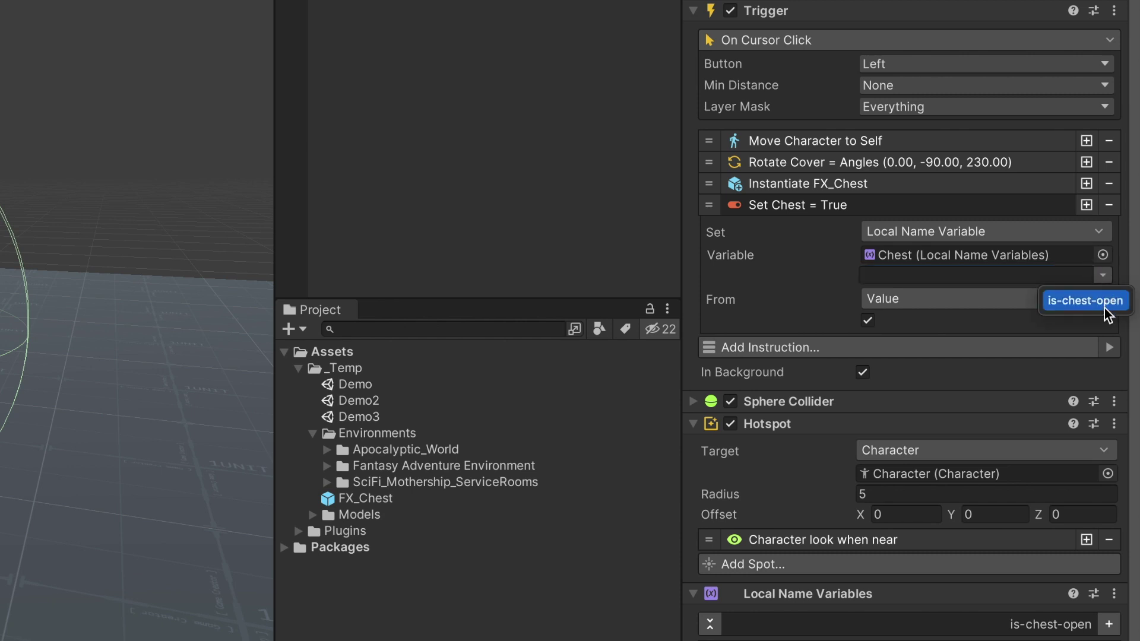
left_click(1108, 311)
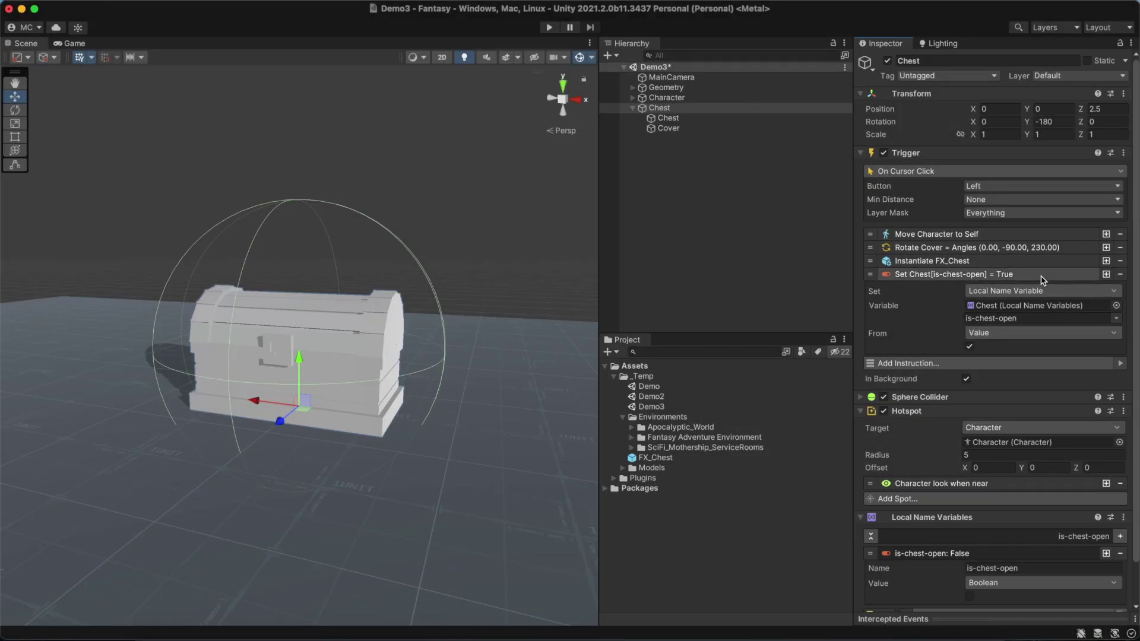
left_click(826, 205)
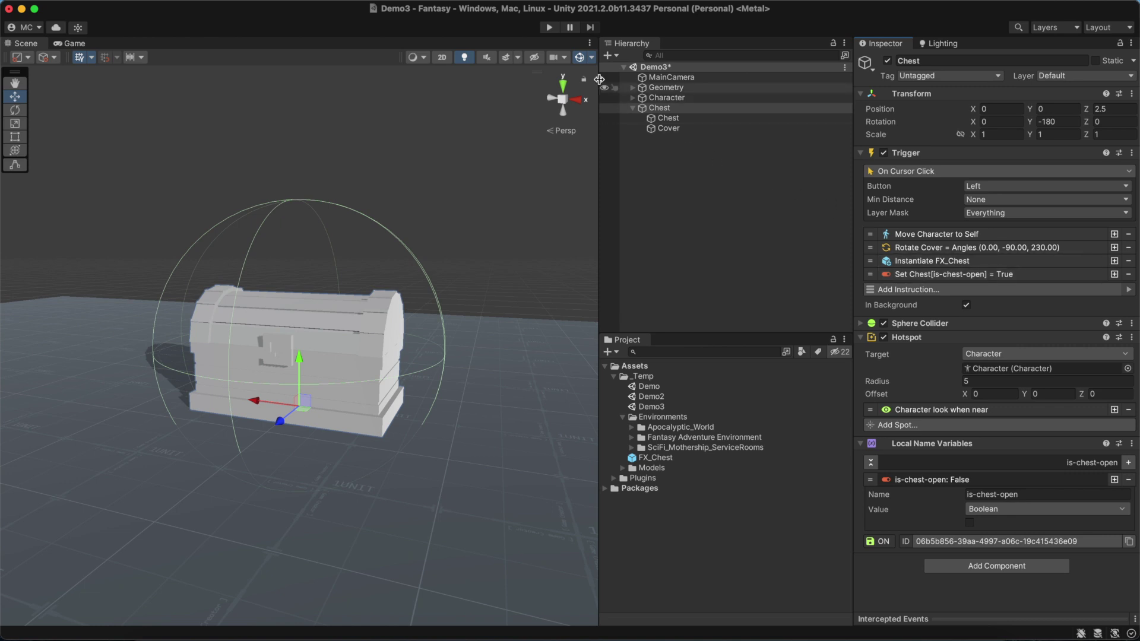
left_click(549, 27)
- Click the chest in Play mode to open it, then stop the game
left_click(327, 310)
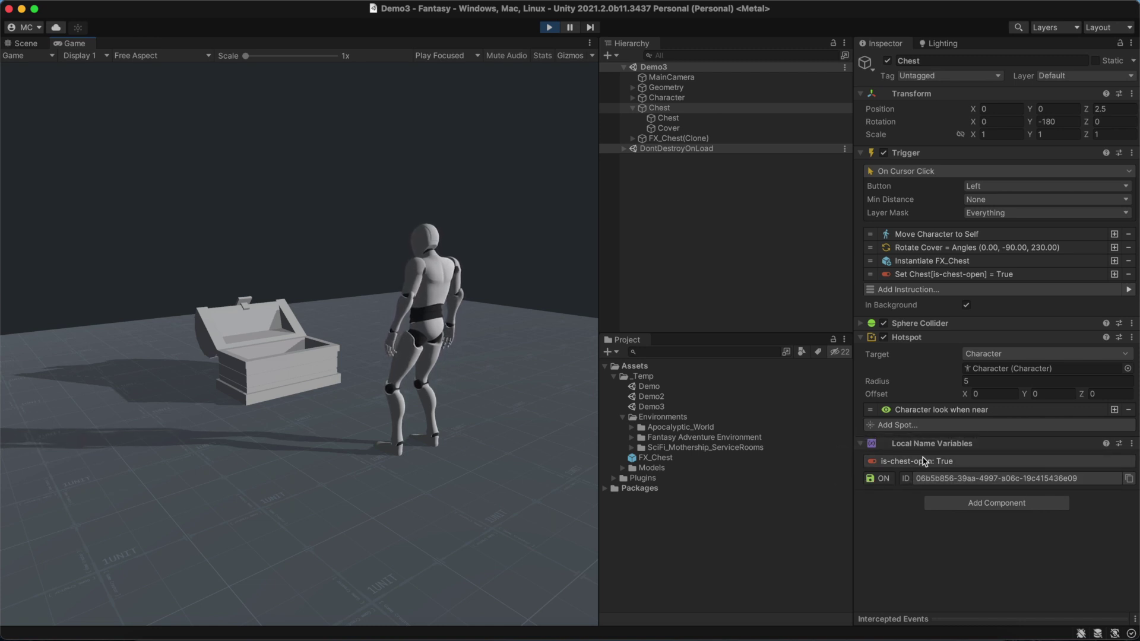
left_click(549, 27)
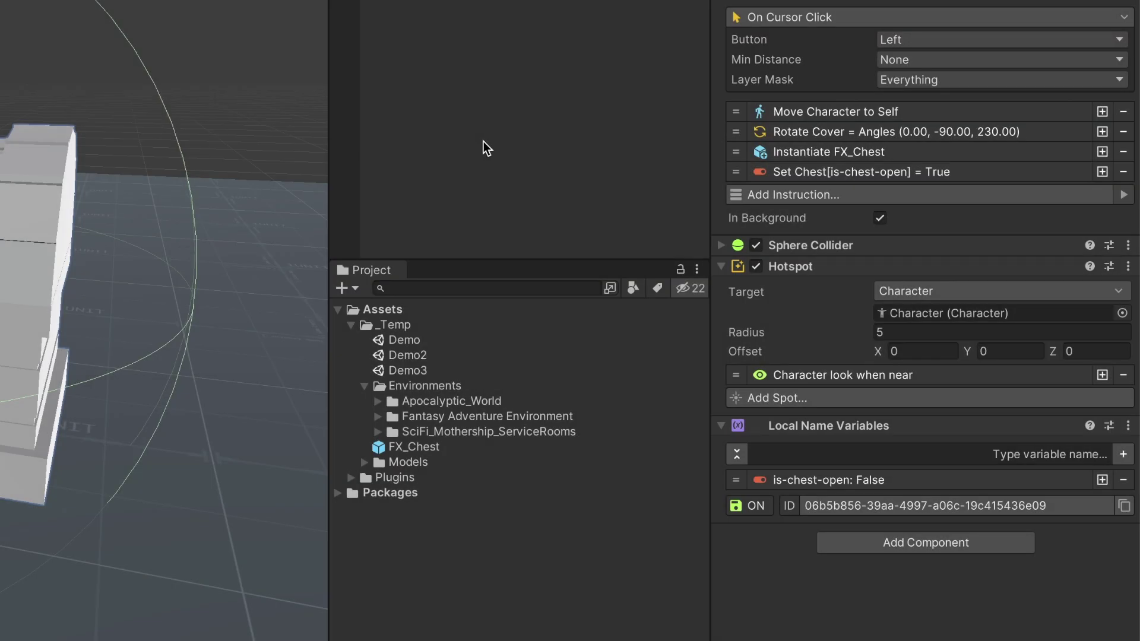
- Insert a Logic > Check Conditions instruction above Move Character to Self
right_click(778, 115)
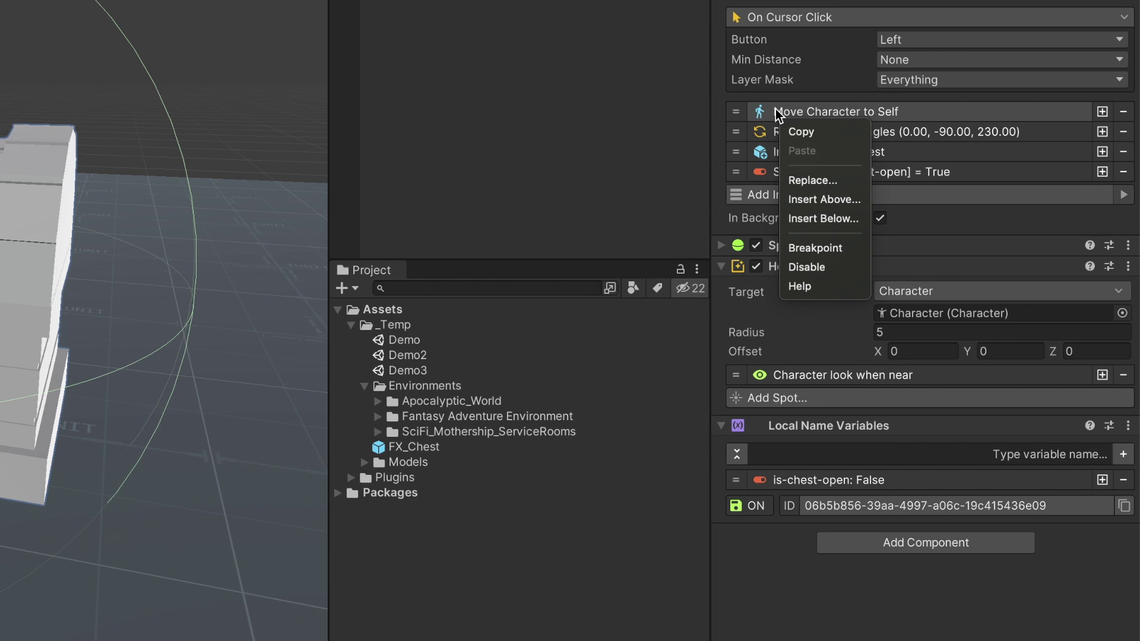
left_click(819, 196)
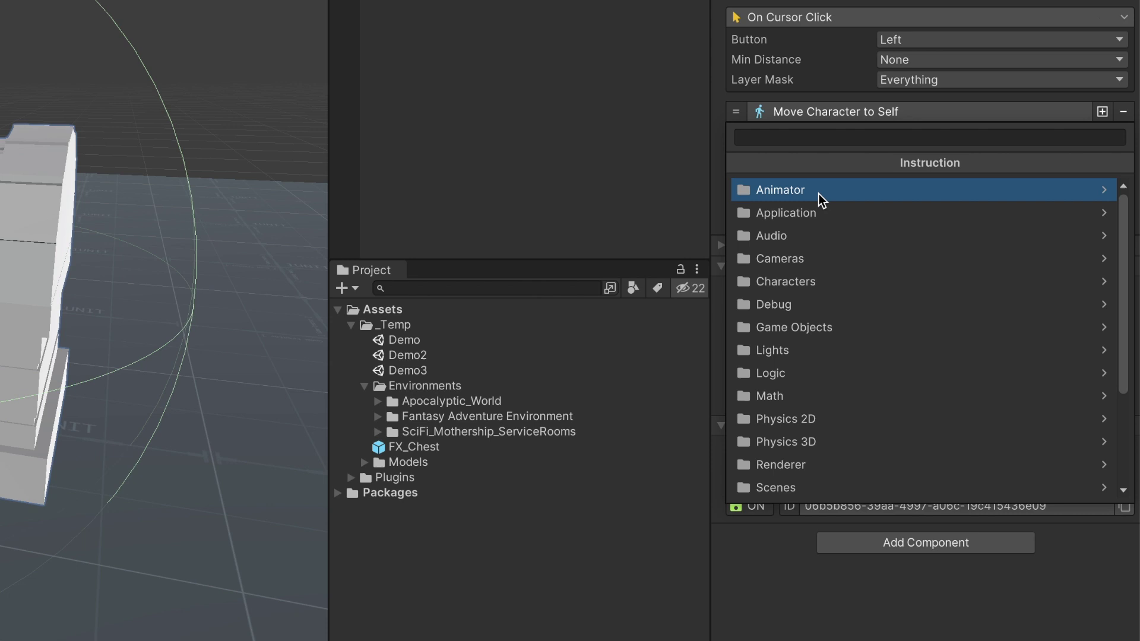
left_click(814, 373)
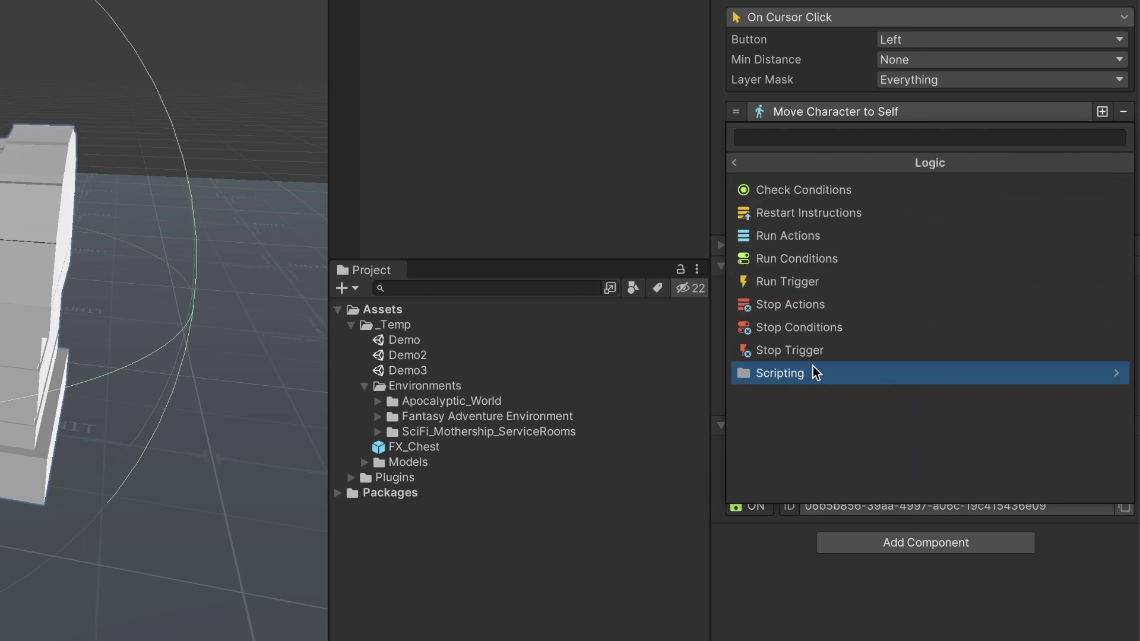
left_click(811, 191)
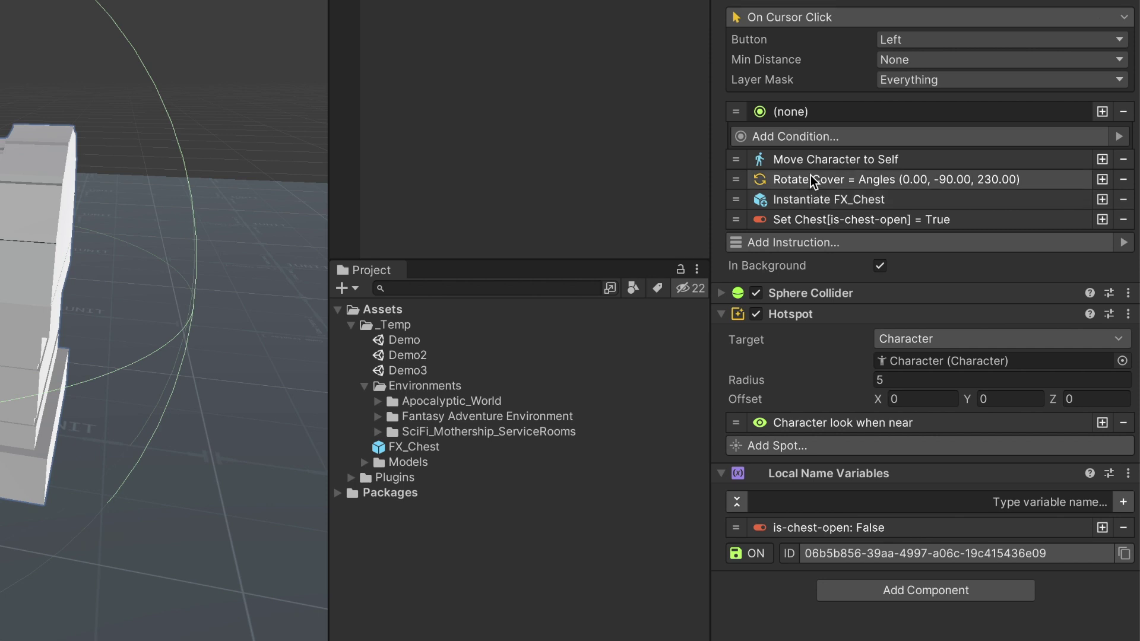
- Add a Math > Boolean > Compare Boolean condition to Check Conditions
left_click(808, 138)
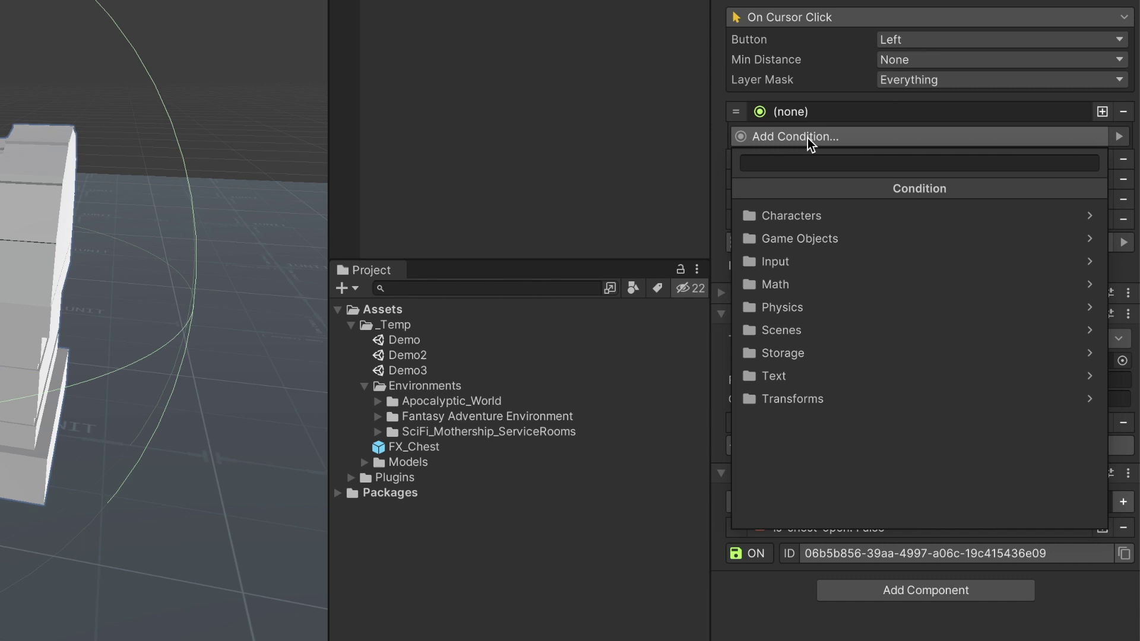
left_click(808, 284)
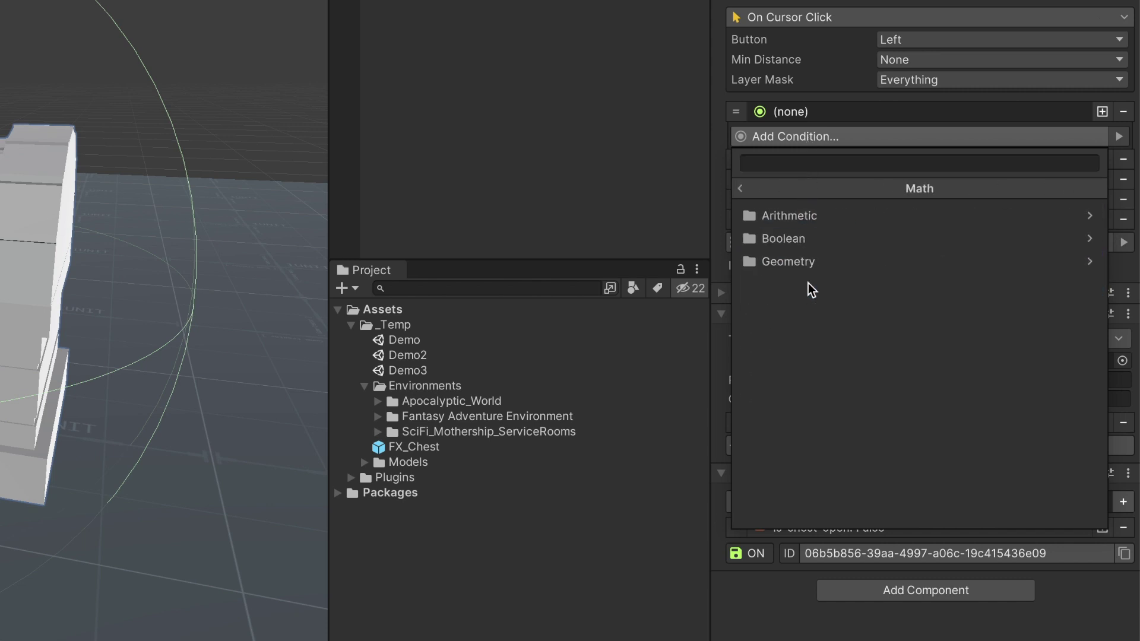
left_click(801, 238)
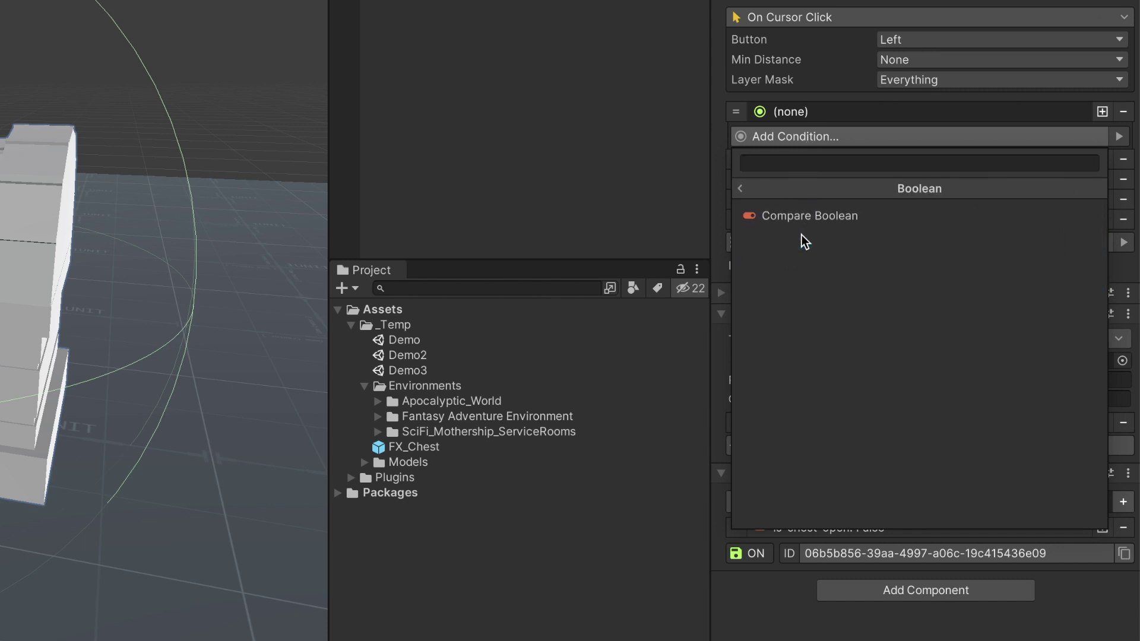
left_click(800, 218)
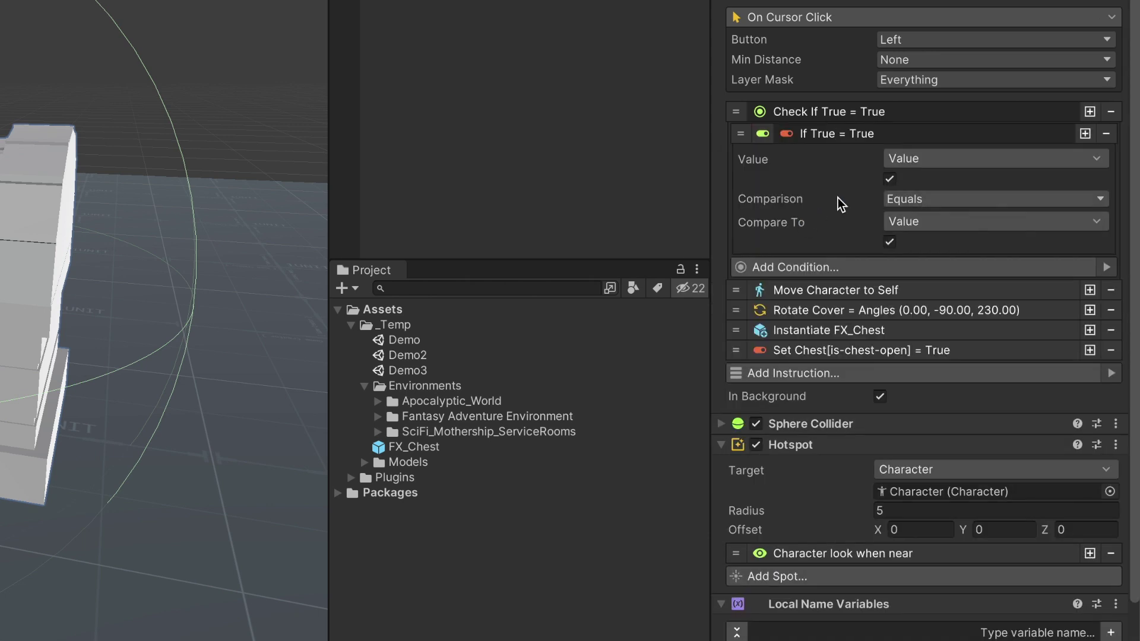
- Compare the Chest's local is-chest-open variable against False, then collapse both blocks
left_click(900, 162)
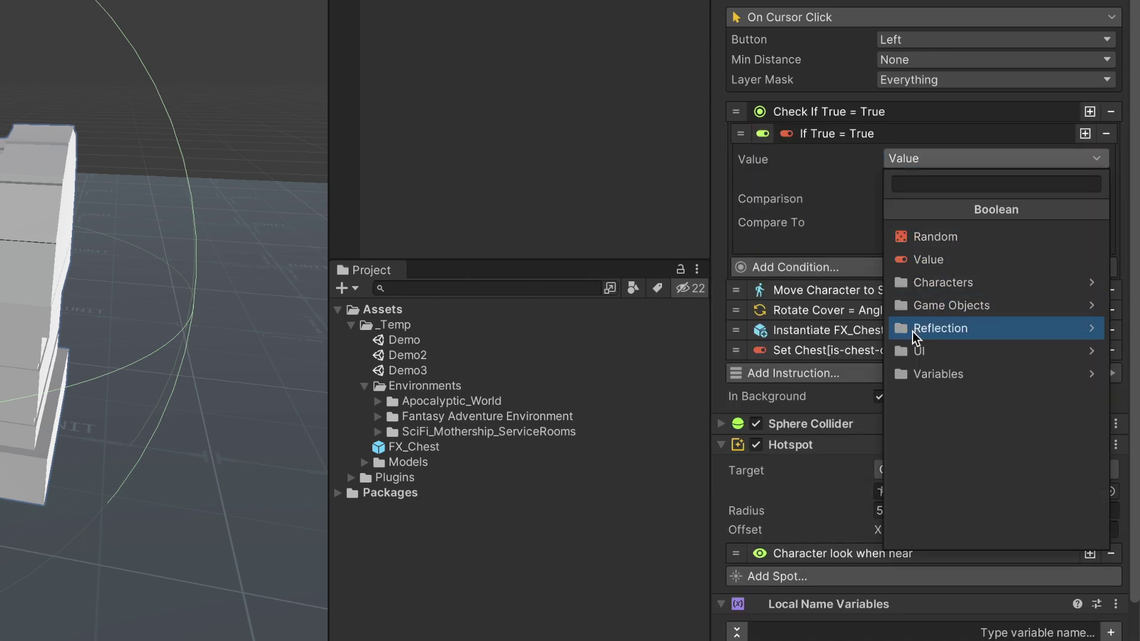
left_click(916, 373)
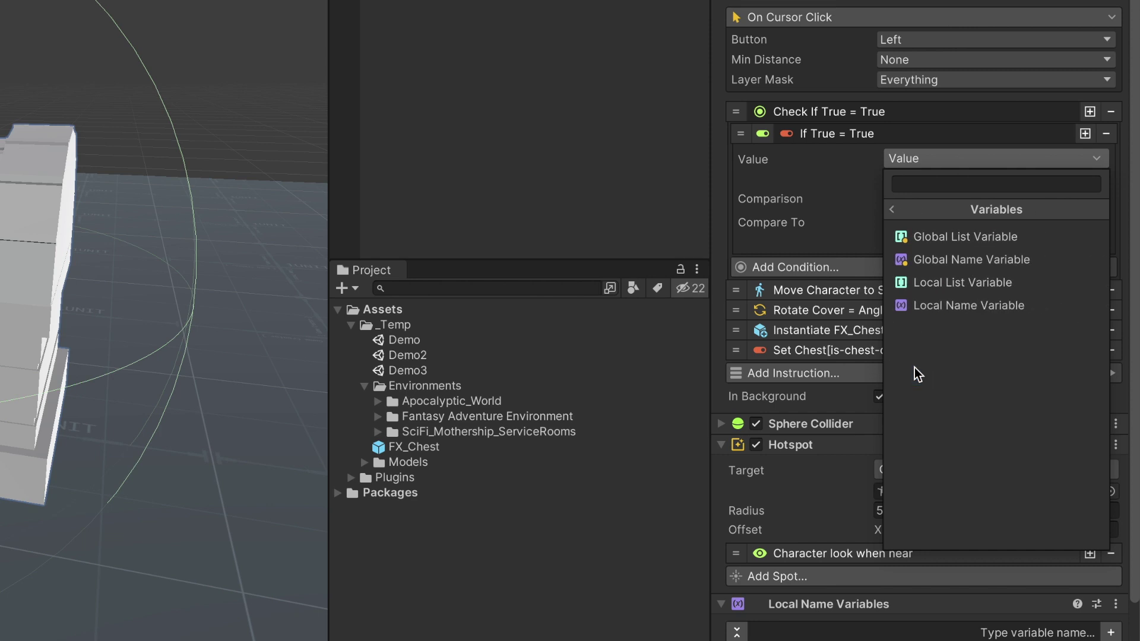
left_click(904, 306)
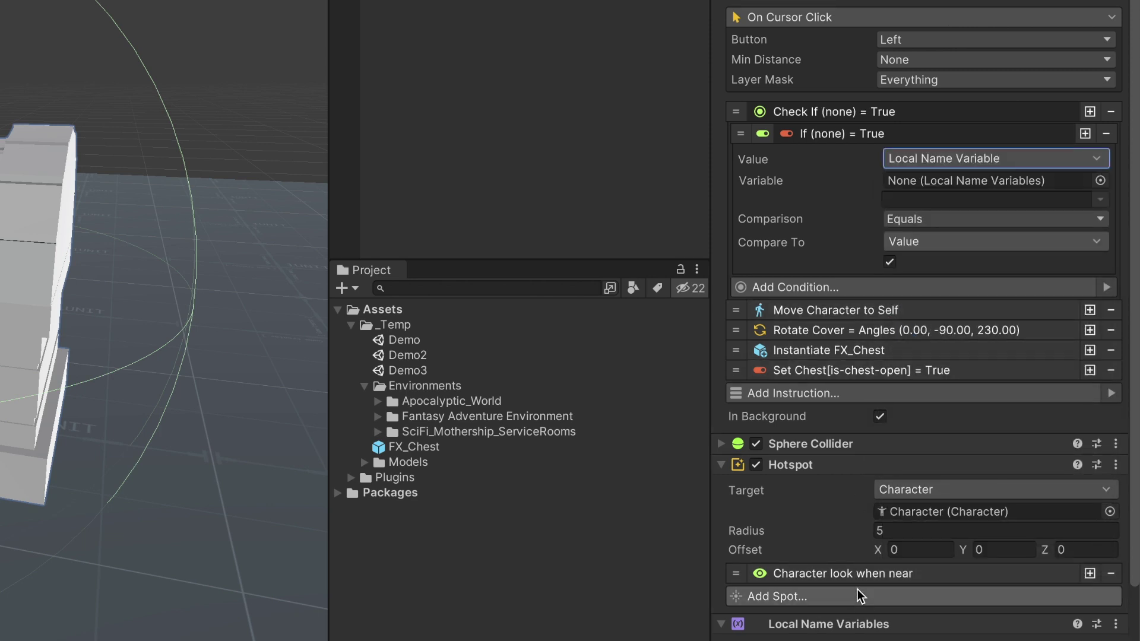
left_click_drag(860, 624, 906, 182)
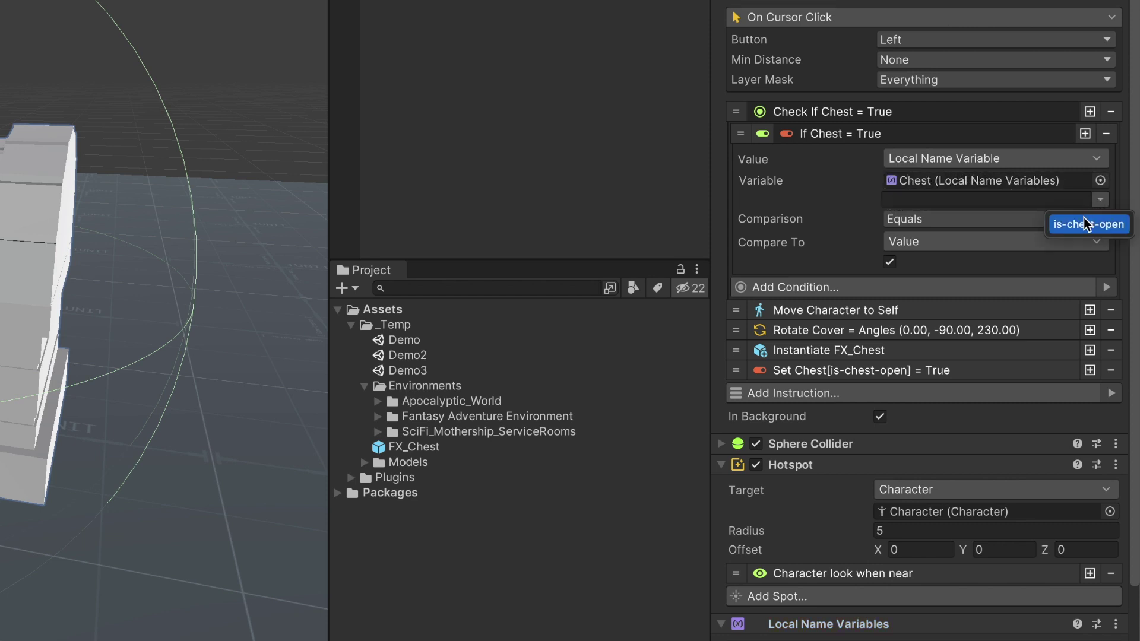
left_click(1085, 222)
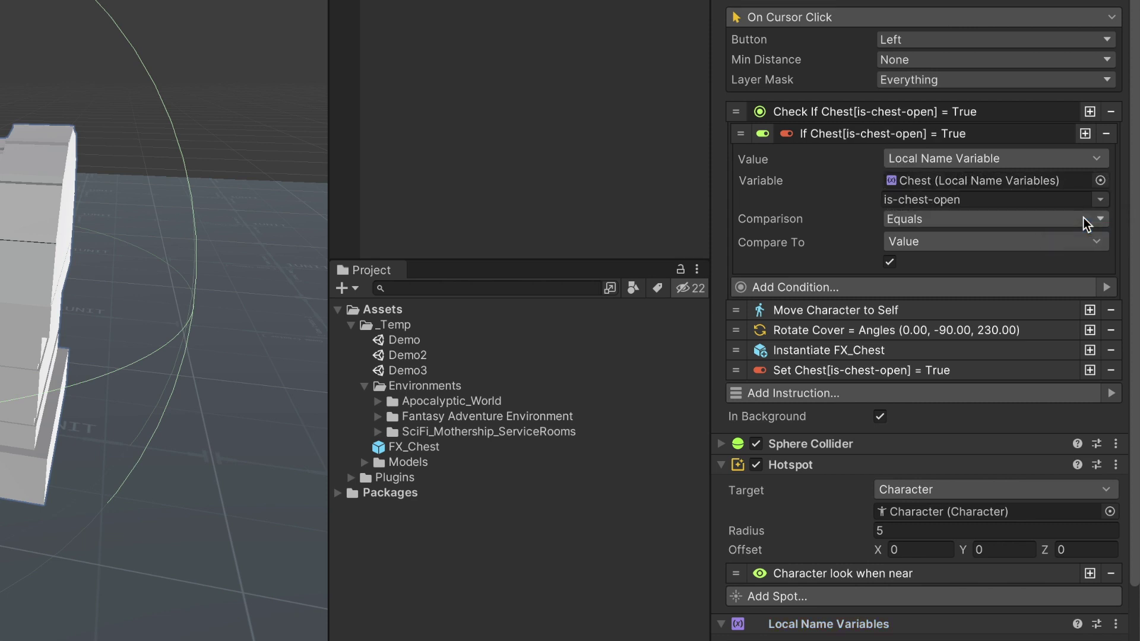
left_click(891, 262)
left_click(863, 135)
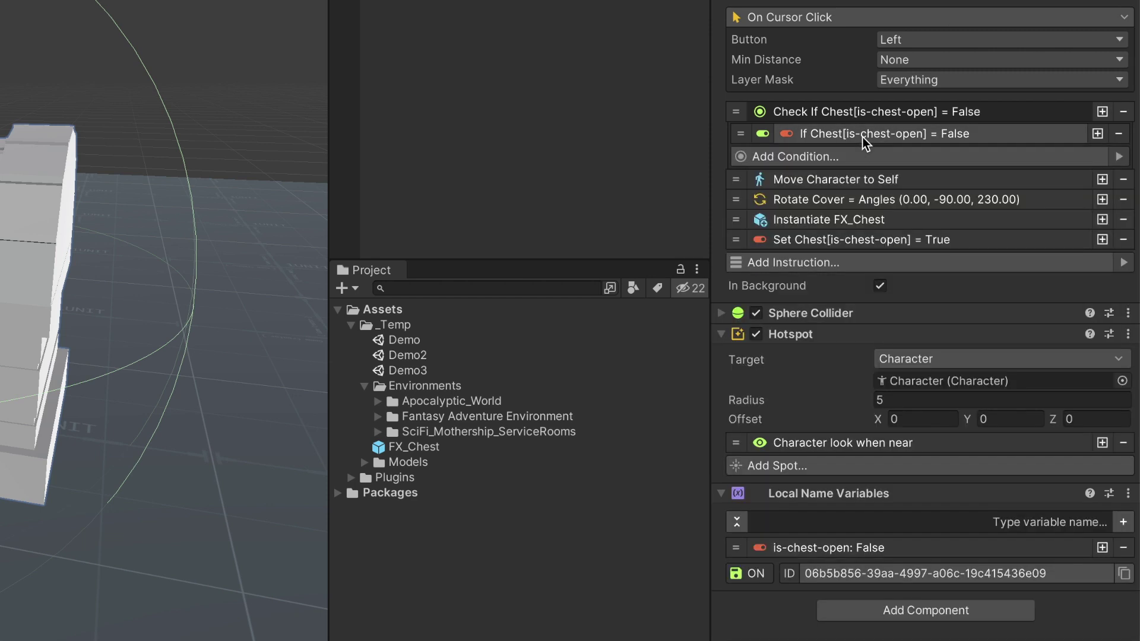
left_click(862, 118)
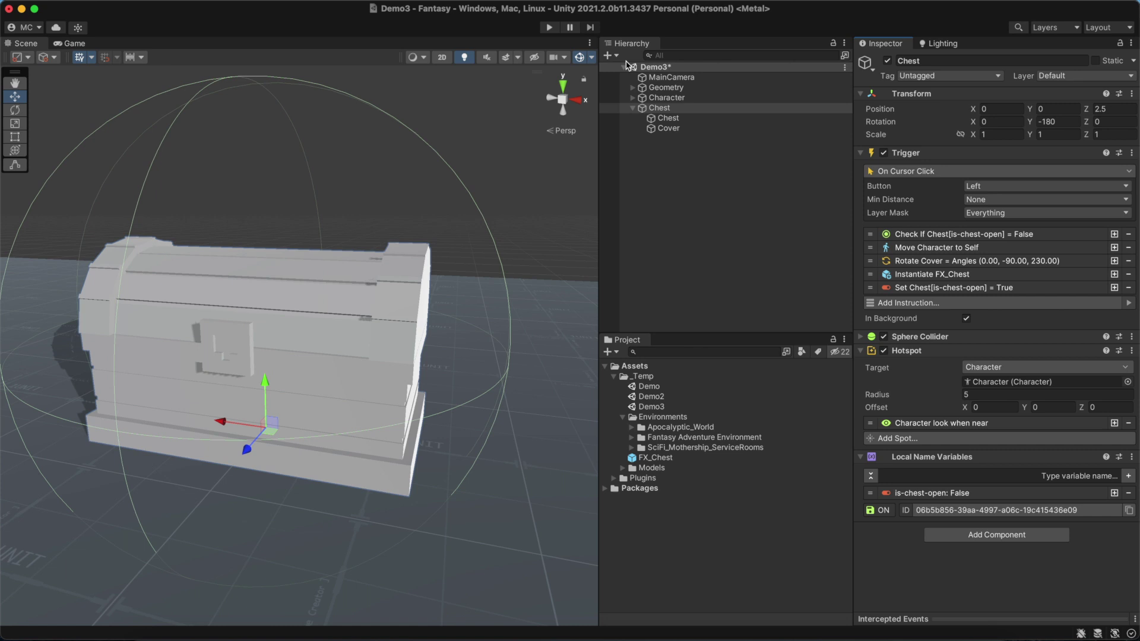
- Play the game and click the chest twice to confirm it opens only once
left_click(551, 28)
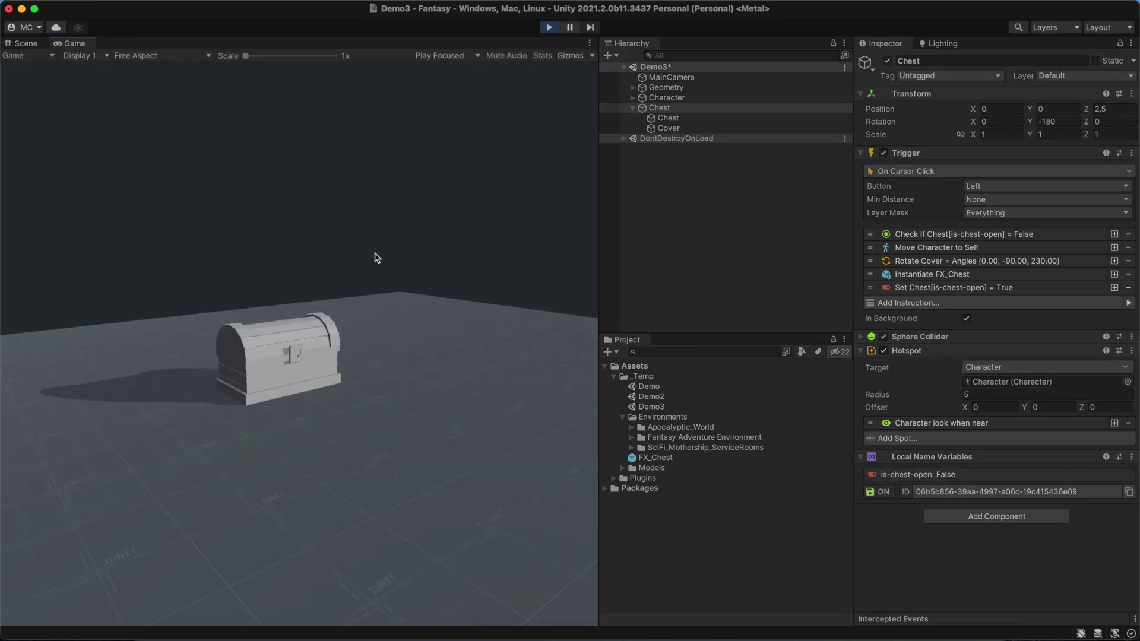
left_click(322, 336)
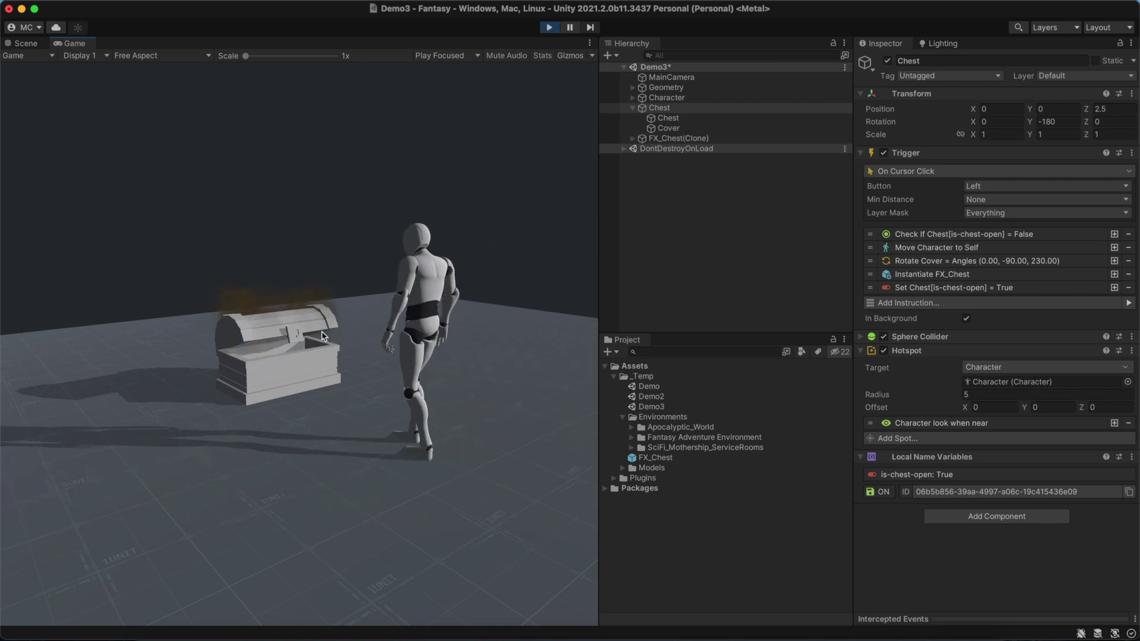
left_click(322, 335)
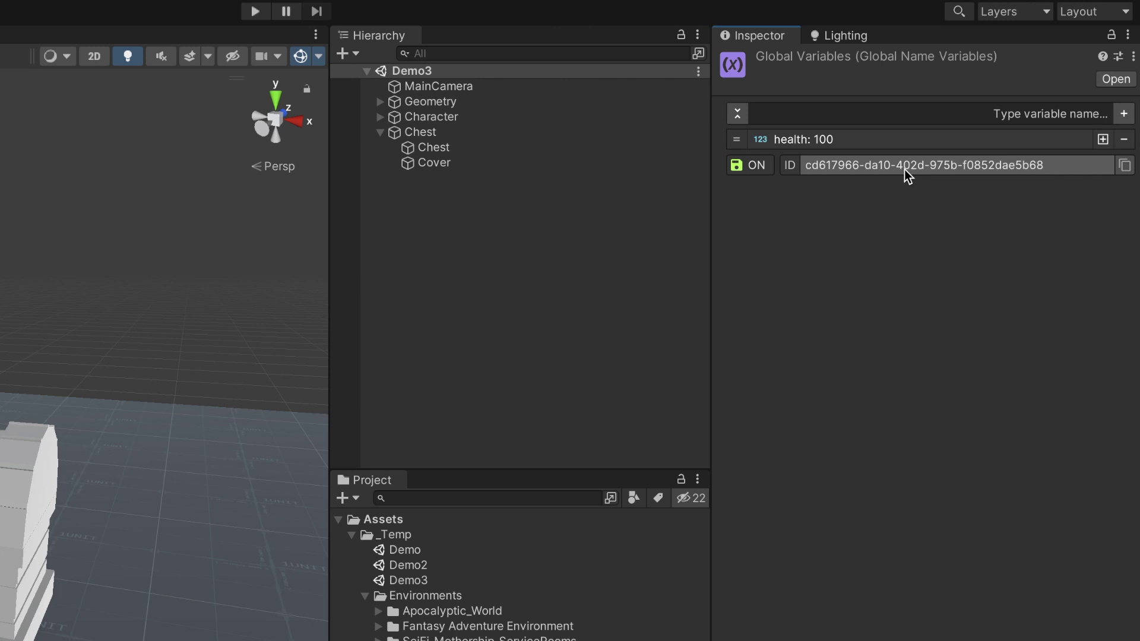
- Regenerate the Global Variables asset's ID and switch saving between play sessions OFF
left_click(905, 168)
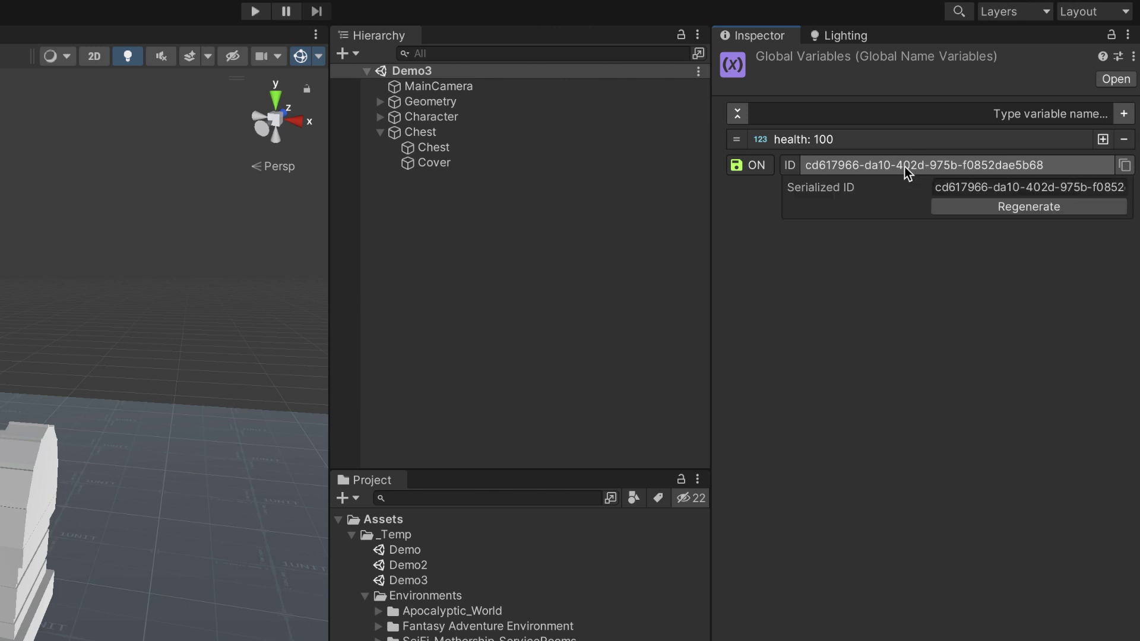
left_click(991, 208)
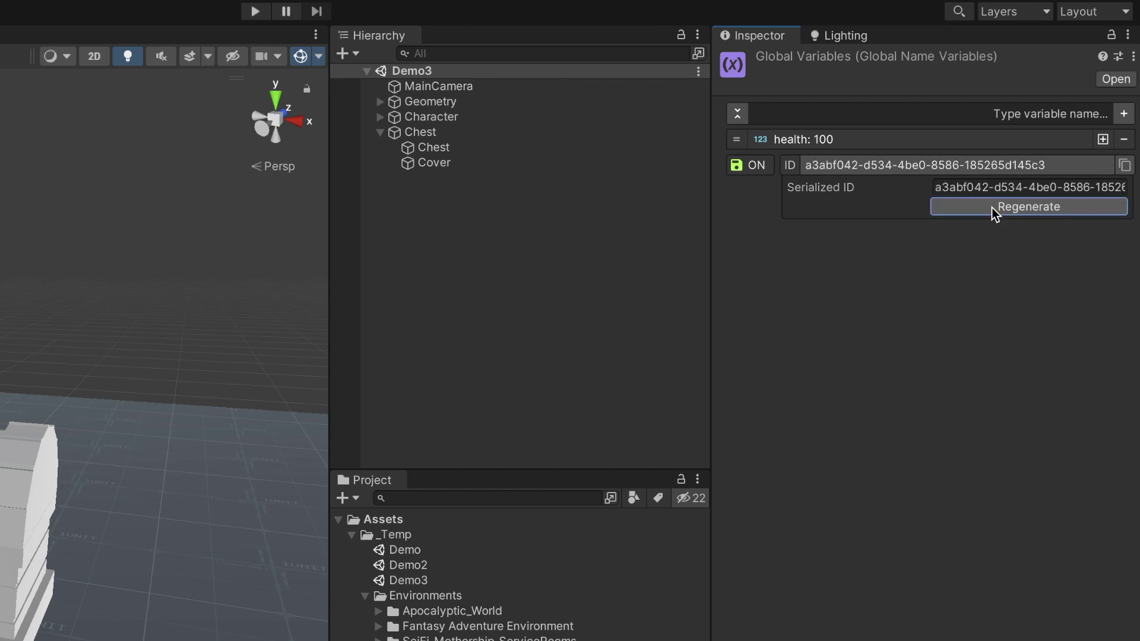
left_click(989, 166)
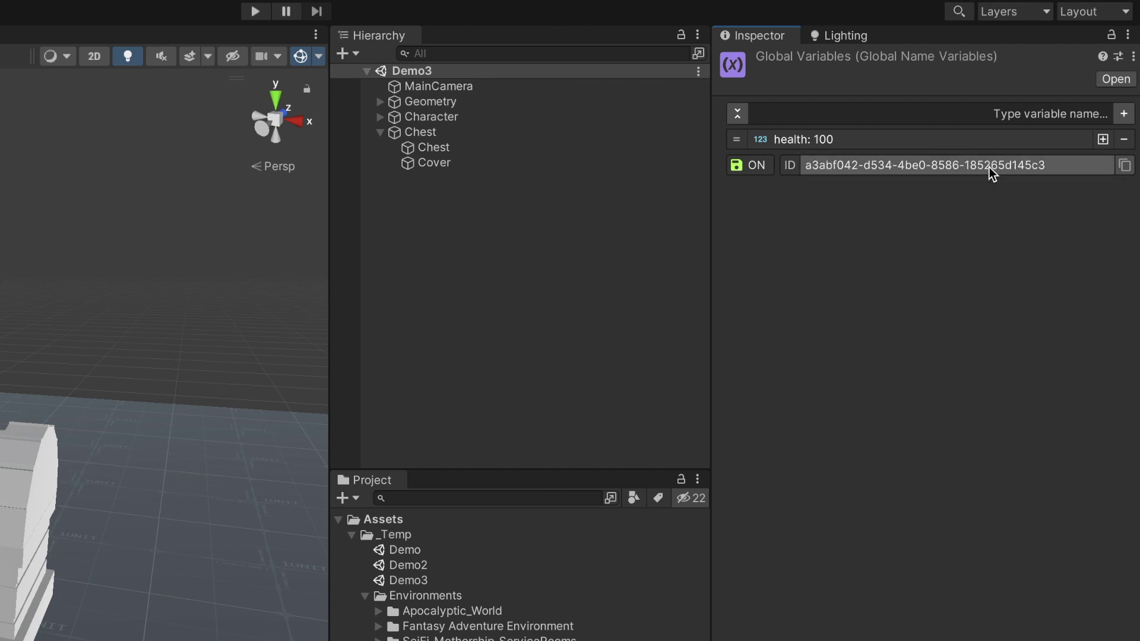
left_click(736, 170)
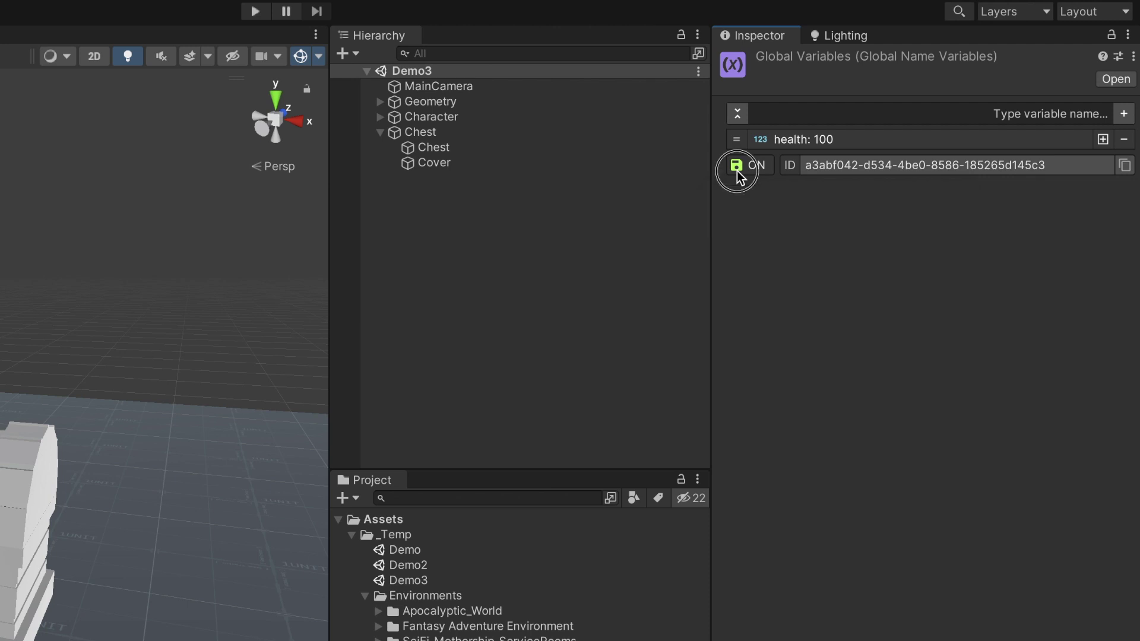
left_click(736, 170)
left_click(736, 168)
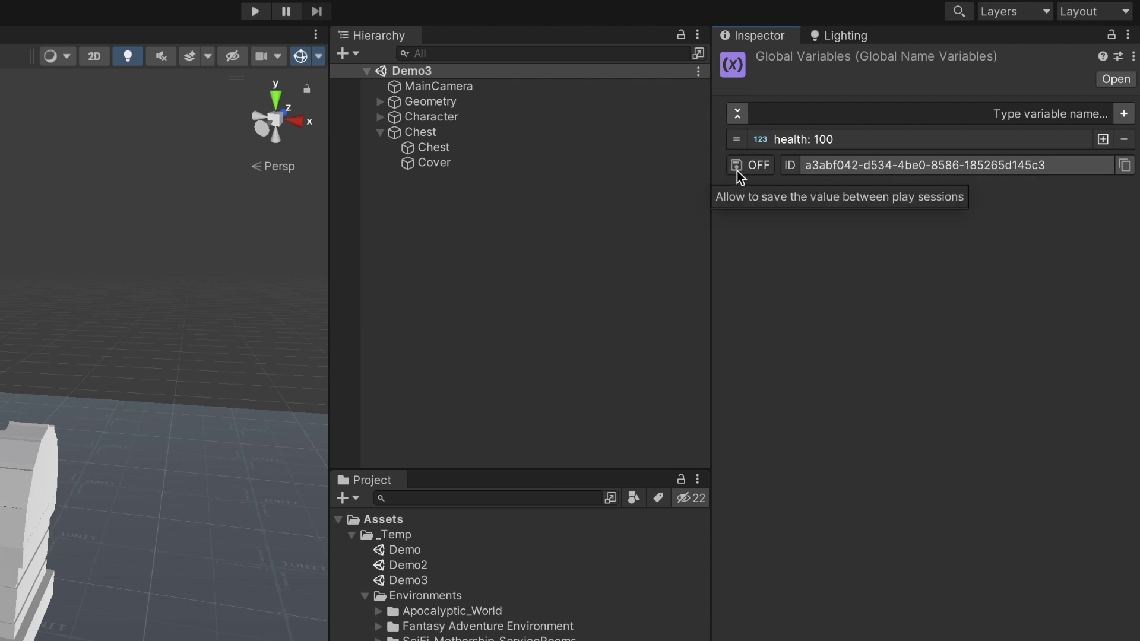